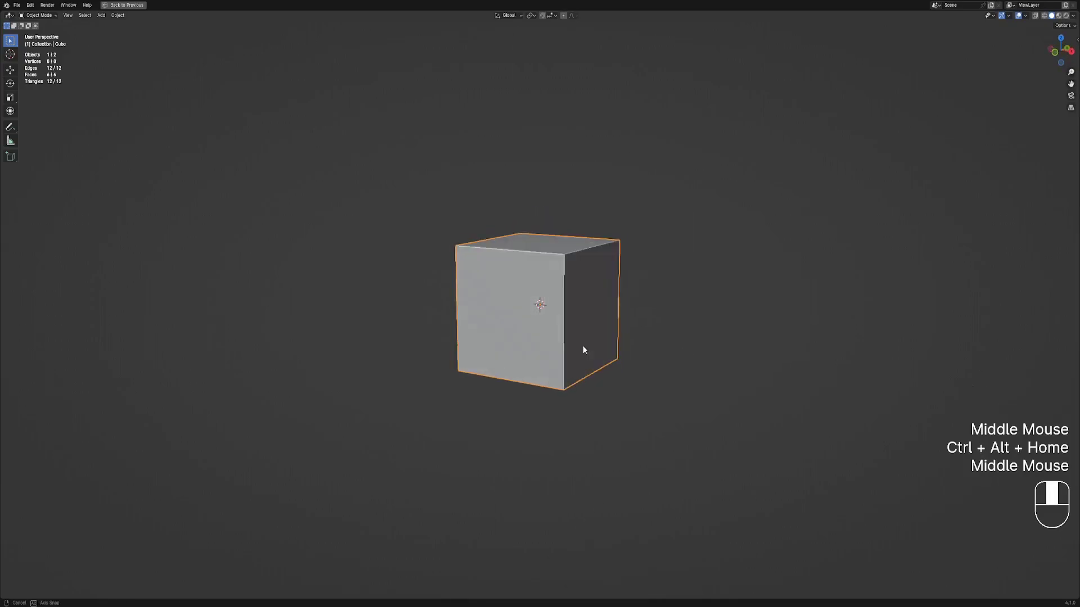
Delete the default cube and add a mesh cylinder in its place.
{"action": "right_click", "coordinate": [556, 343]}
{"action": "key", "text": "x"}
{"action": "left_click", "coordinate": [556, 343]}
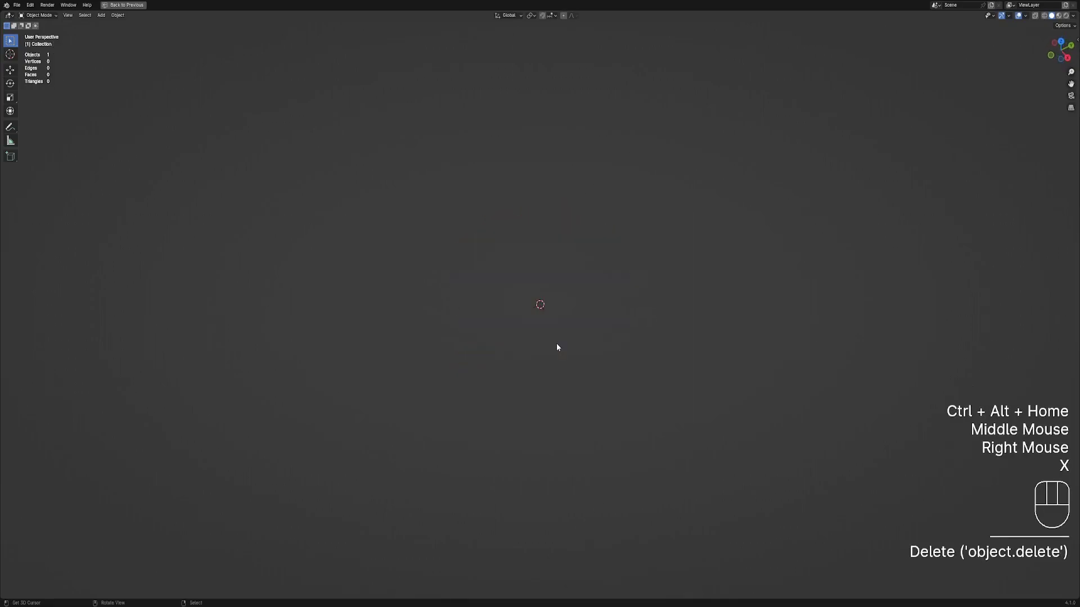
{"action": "key", "text": "shift+a"}
{"action": "mouse_move", "coordinate": [556, 323]}
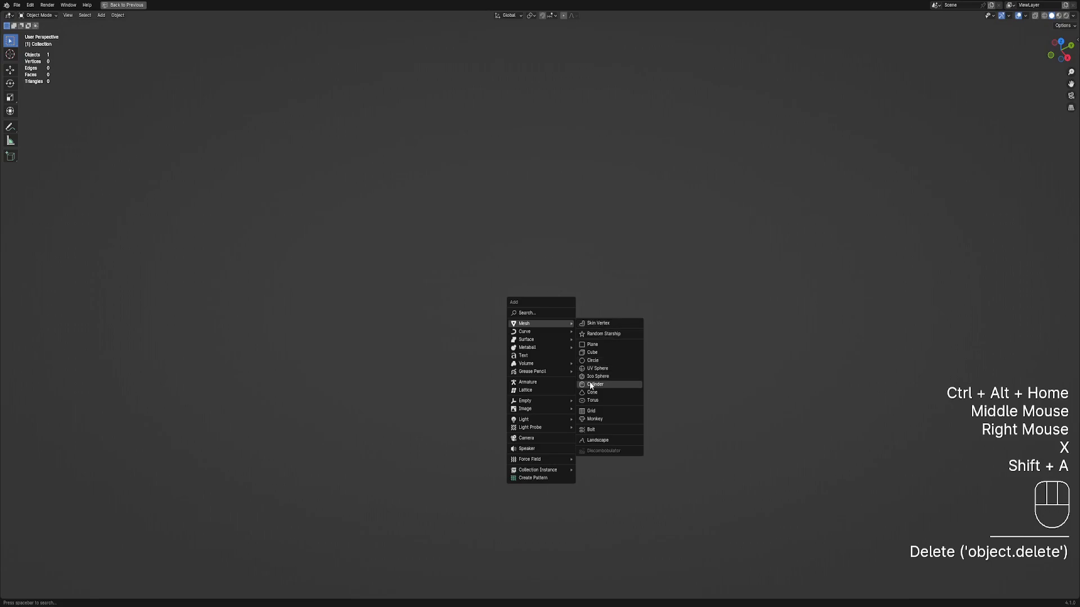
{"action": "left_click", "coordinate": [590, 381]}
{"action": "middle_click_drag", "start_coordinate": [589, 387], "coordinate": [612, 347]}
{"action": "scroll", "coordinate": [612, 346], "scroll_direction": "up", "scroll_amount": 2}
Stretch the cylinder's mesh along Z into a tall column and shade it smooth by angle.
{"action": "key", "text": "Tab"}
{"action": "scroll", "coordinate": [607, 332], "scroll_direction": "down", "scroll_amount": 1}
{"action": "key", "text": "s"}
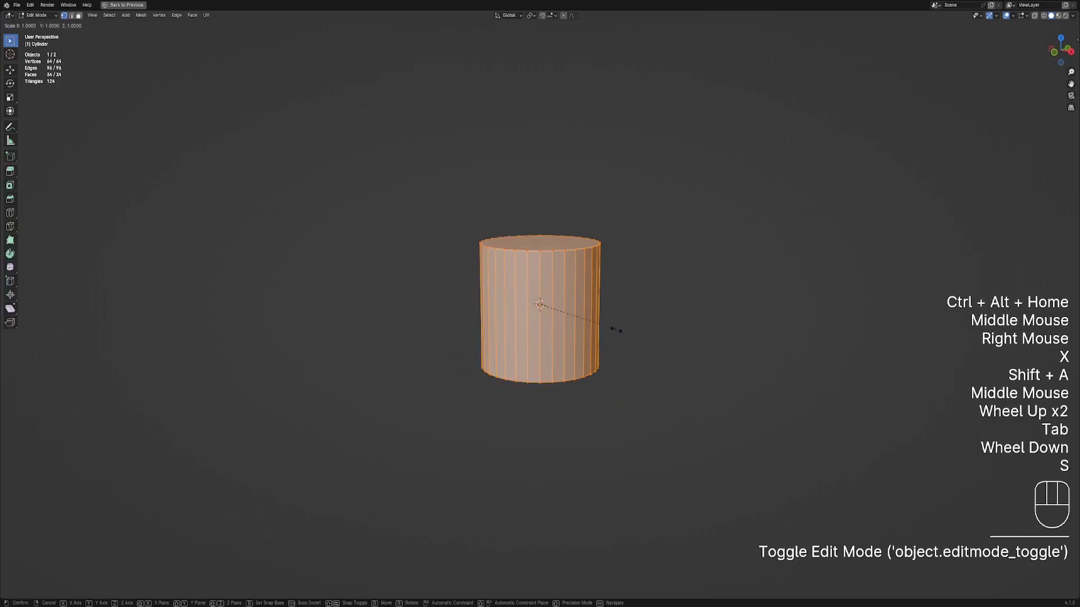
{"action": "key", "text": "z"}
{"action": "left_click", "coordinate": [728, 316]}
{"action": "key", "text": "Tab"}
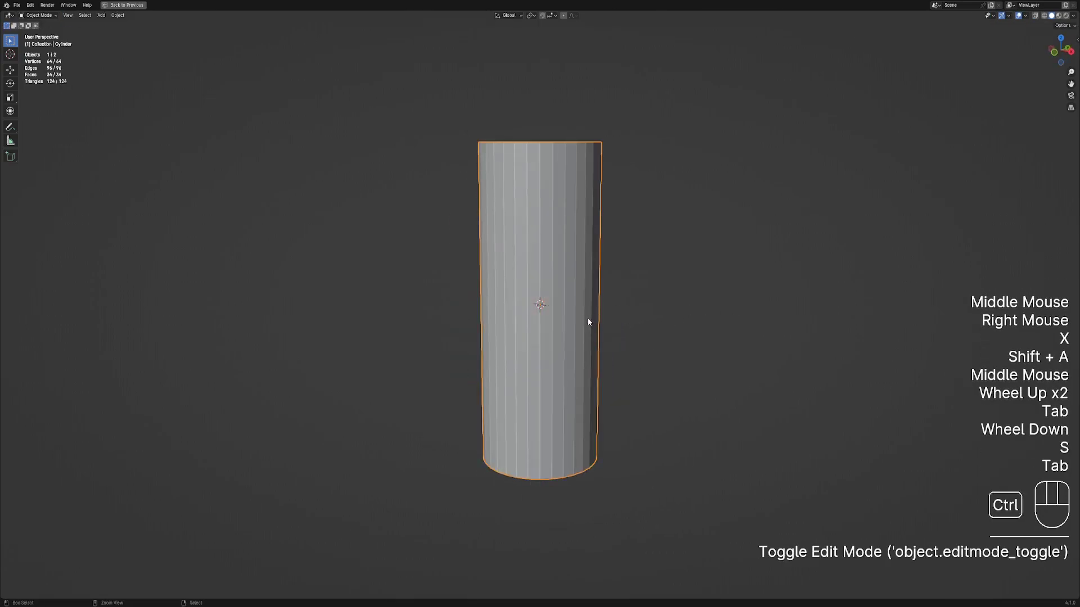
{"action": "key", "text": "w"}
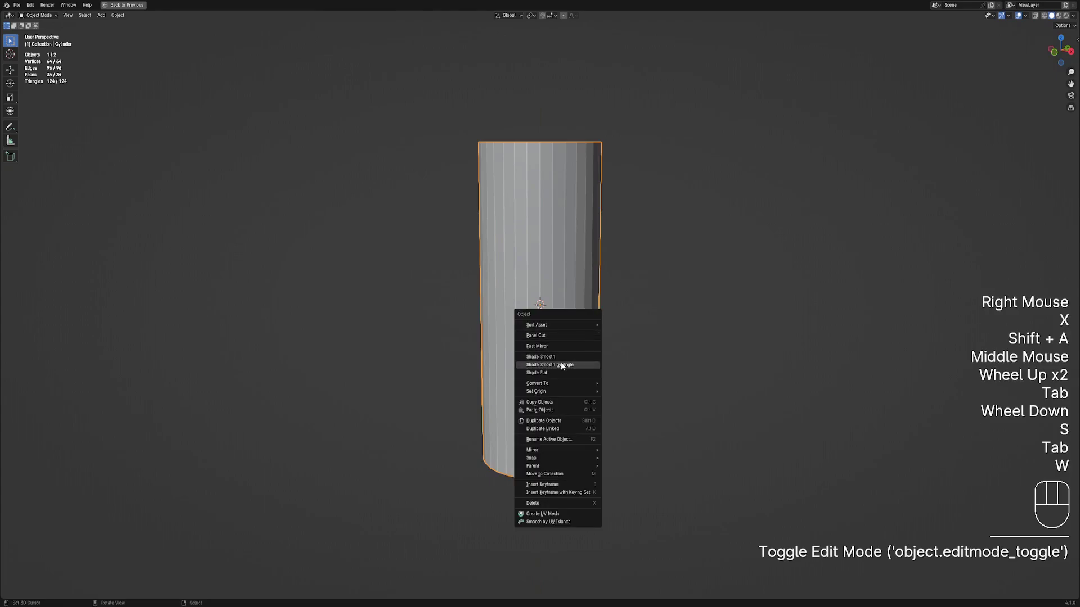
{"action": "right_click", "coordinate": [562, 364]}
{"action": "key", "text": "ctrl+shift+x"}
{"action": "mouse_move", "coordinate": [560, 368]}
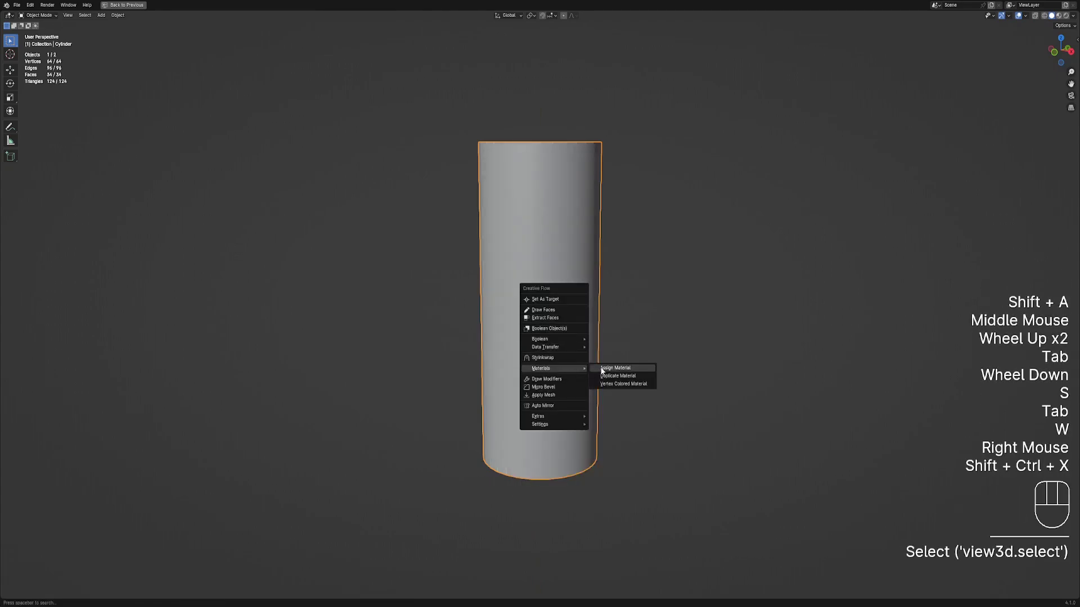
{"action": "left_click", "coordinate": [613, 369]}
{"action": "left_click", "coordinate": [626, 365]}
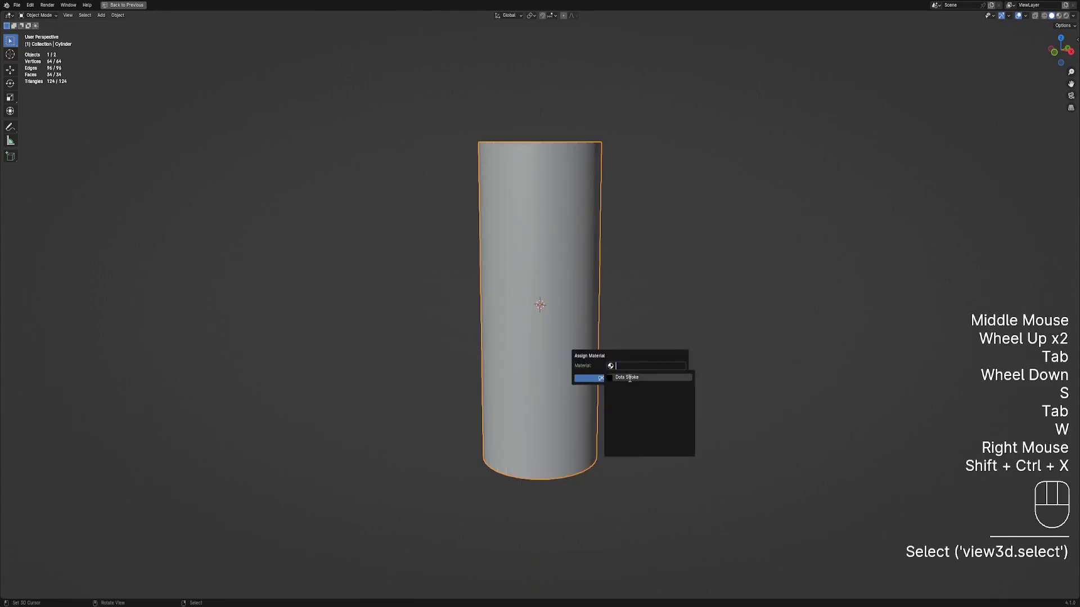
Add a vertex colored material named Material to the cylinder with Use Vertex Color disabled.
{"action": "key", "text": "ctrl+shift+x"}
{"action": "mouse_move", "coordinate": [575, 312]}
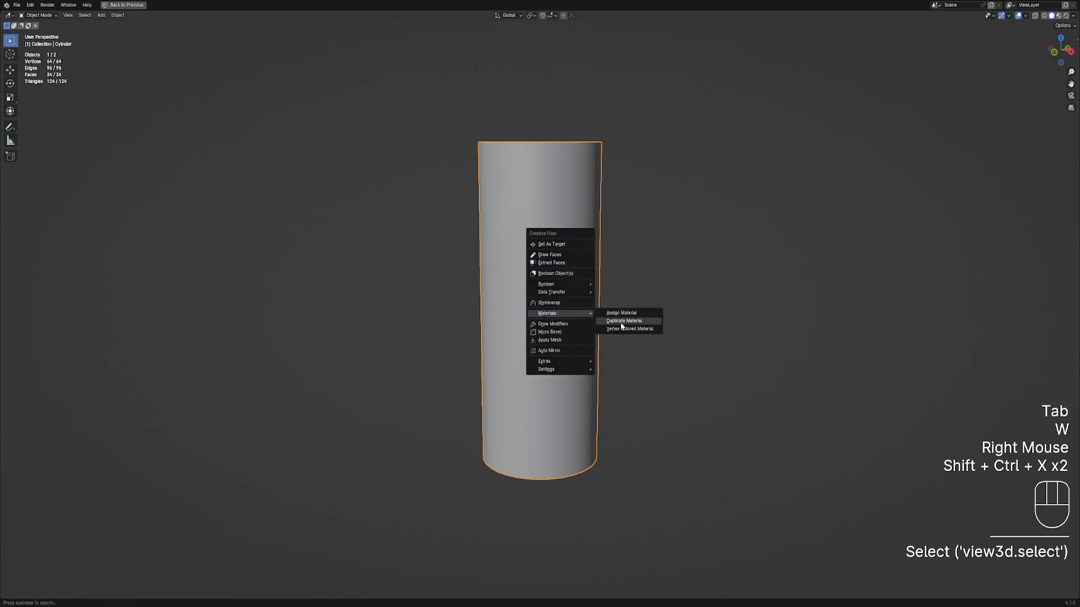
{"action": "left_click", "coordinate": [621, 329]}
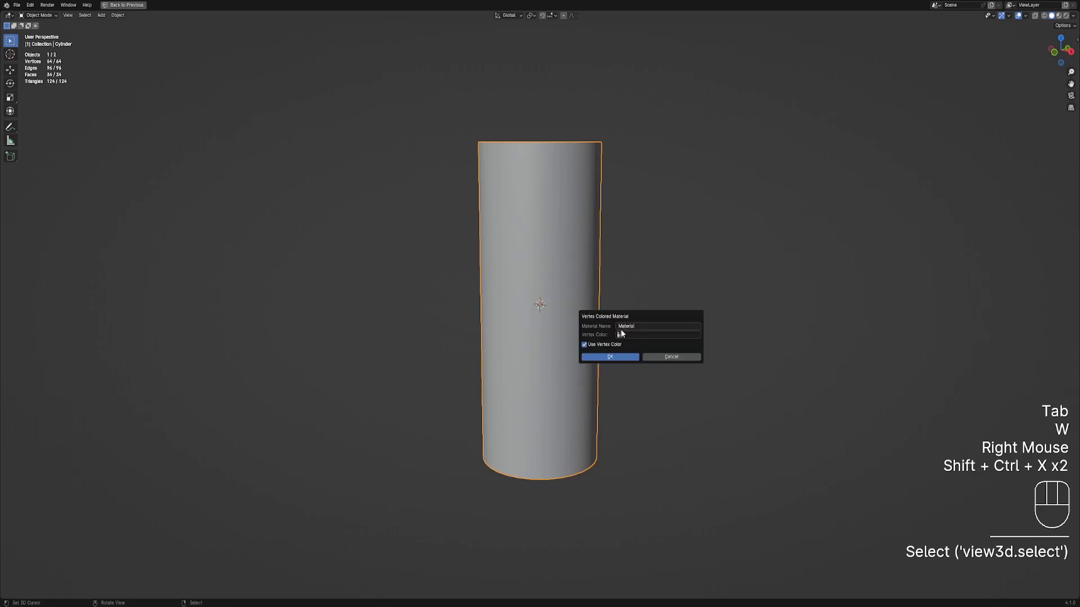
{"action": "left_click", "coordinate": [609, 357]}
{"action": "key", "text": "F9"}
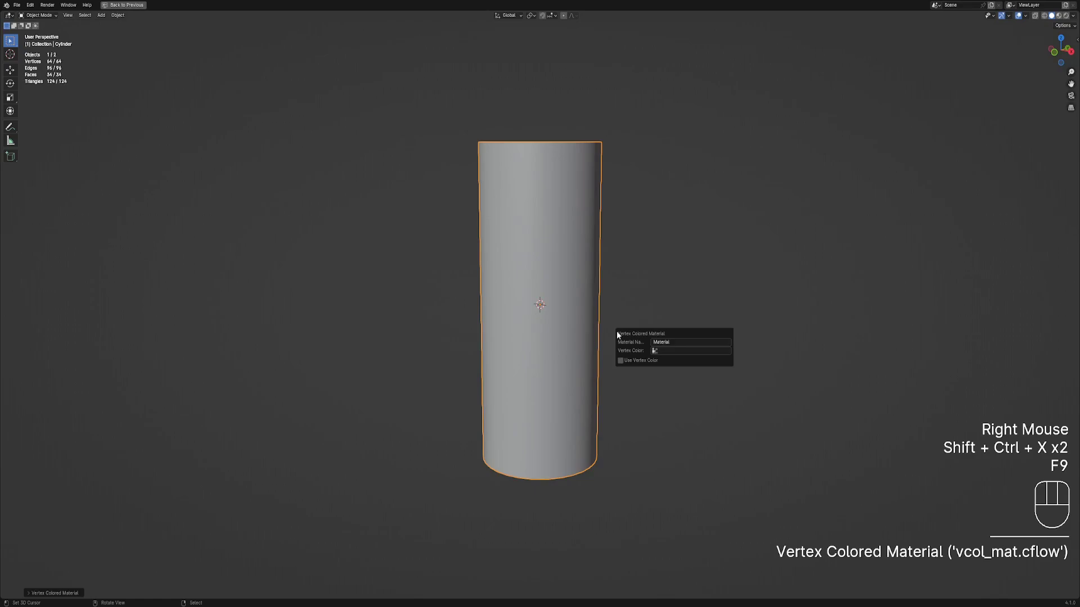
Open the cylinder's material in an enlarged Shader Editor below the viewport and display the scene in rendered shading.
{"action": "key", "text": "ctrl+space"}
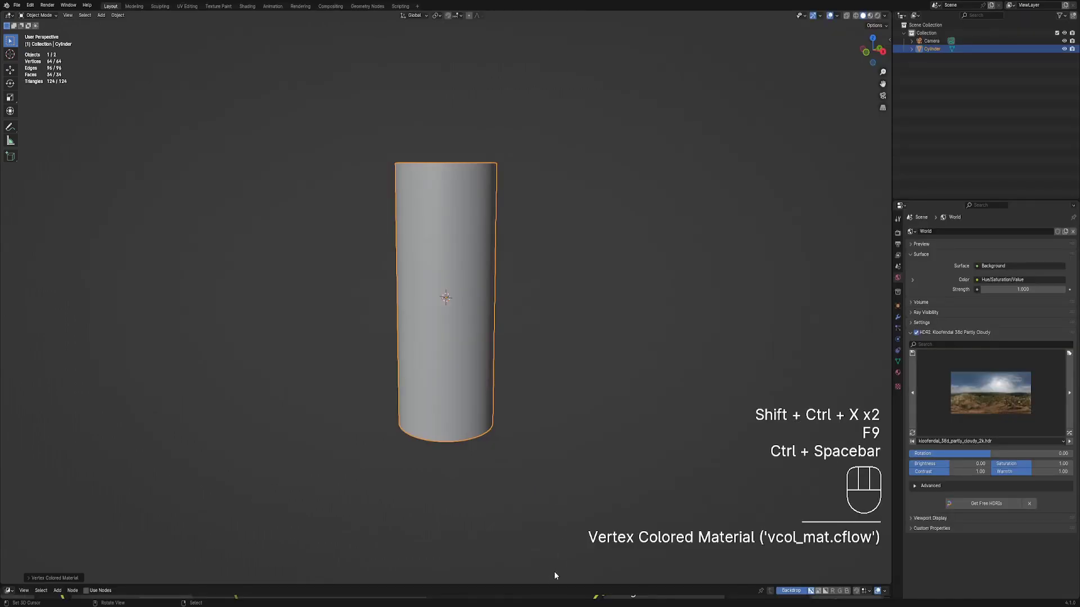
{"action": "left_click_drag", "start_coordinate": [547, 585], "coordinate": [565, 472]}
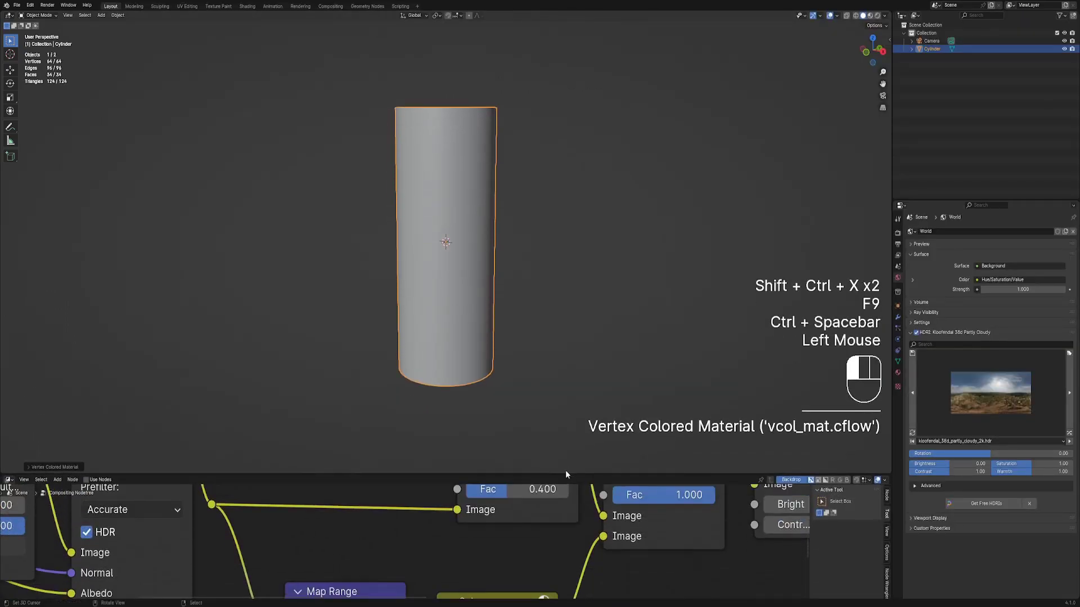
{"action": "left_click", "coordinate": [9, 480]}
{"action": "left_click", "coordinate": [29, 554]}
{"action": "key", "text": "a"}
{"action": "key", "text": "z"}
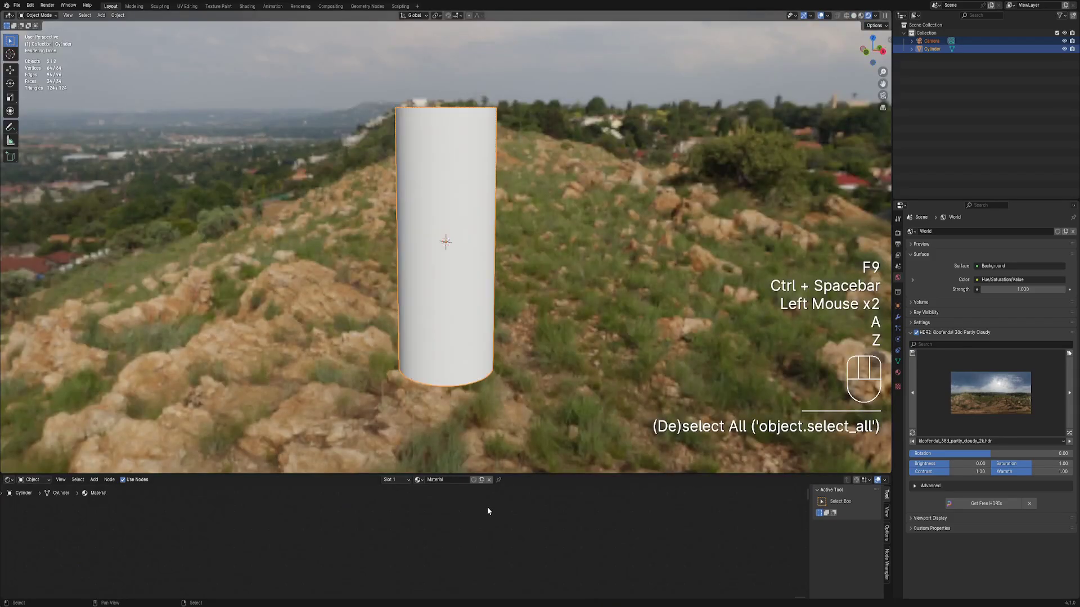
Rename the cylinder's material as metal.
{"action": "left_click", "coordinate": [448, 479]}
{"action": "type", "text": "met"}
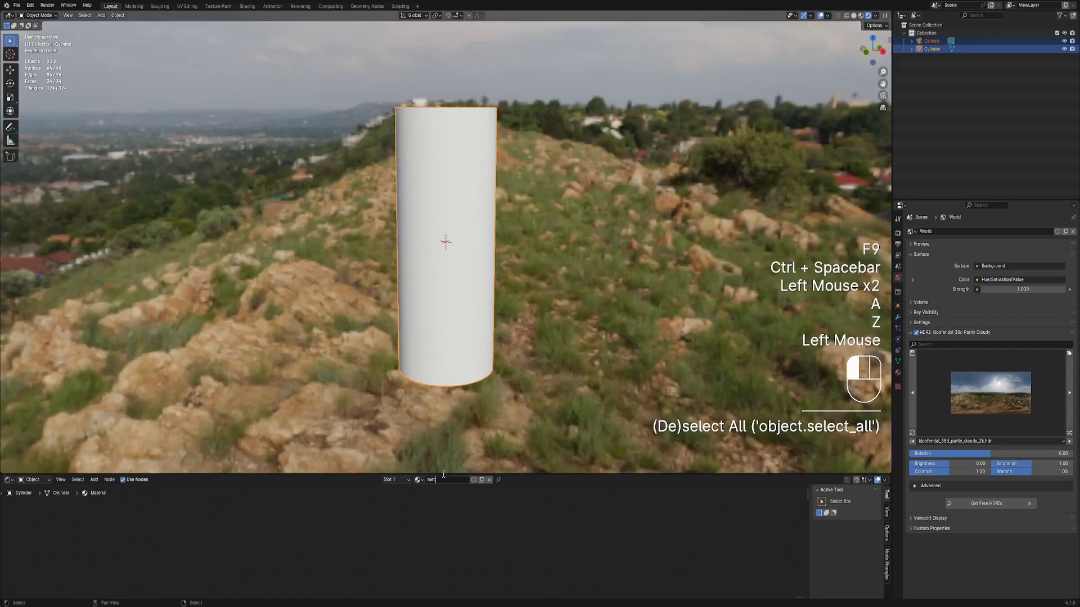
{"action": "type", "text": "al"}
{"action": "key", "text": "Return"}
Adjust the Metallic value on the metal material's shader node.
{"action": "key", "text": "a"}
{"action": "key", "text": "KP_Decimal"}
{"action": "key", "text": "alt+a"}
{"action": "scroll", "coordinate": [446, 528], "scroll_direction": "up", "scroll_amount": 2}
{"action": "middle_click_drag", "start_coordinate": [457, 366], "coordinate": [453, 388]}
{"action": "scroll", "coordinate": [450, 393], "scroll_direction": "up", "scroll_amount": 1}
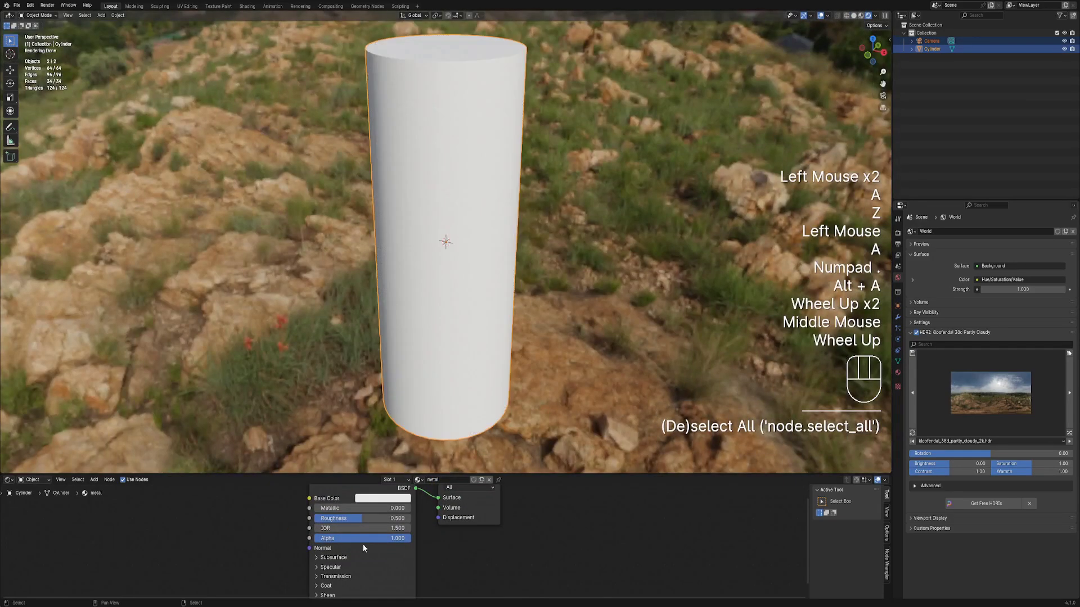
{"action": "mouse_move", "coordinate": [369, 509]}
{"action": "left_mouse_down"}
{"action": "mouse_move", "coordinate": [468, 508]}
{"action": "mouse_move", "coordinate": [351, 518]}
{"action": "left_mouse_up"}
Maximize the 3D viewport and switch its shading back to solid.
{"action": "middle_click_drag", "start_coordinate": [568, 293], "coordinate": [534, 263]}
{"action": "scroll", "coordinate": [534, 264], "scroll_direction": "down", "scroll_amount": 2}
{"action": "mouse_move", "coordinate": [534, 264]}
{"action": "middle_mouse_down"}
{"action": "mouse_move", "coordinate": [504, 242]}
{"action": "mouse_move", "coordinate": [532, 258]}
{"action": "mouse_move", "coordinate": [575, 231]}
{"action": "mouse_move", "coordinate": [556, 228]}
{"action": "mouse_move", "coordinate": [564, 258]}
{"action": "mouse_move", "coordinate": [673, 268]}
{"action": "mouse_move", "coordinate": [566, 275]}
{"action": "middle_mouse_up"}
{"action": "key", "text": "ctrl+space"}
{"action": "right_click", "coordinate": [532, 258]}
{"action": "key", "text": "z"}
Duplicate the cylinder in place while looking from the right orthographic view.
{"action": "scroll", "coordinate": [613, 228], "scroll_direction": "up", "scroll_amount": 2}
{"action": "scroll", "coordinate": [614, 230], "scroll_direction": "down", "scroll_amount": 1}
{"action": "right_click", "coordinate": [565, 258]}
{"action": "scroll", "coordinate": [564, 258], "scroll_direction": "down", "scroll_amount": 1}
{"action": "scroll", "coordinate": [566, 275], "scroll_direction": "up", "scroll_amount": 2}
{"action": "key", "text": "shift+d"}
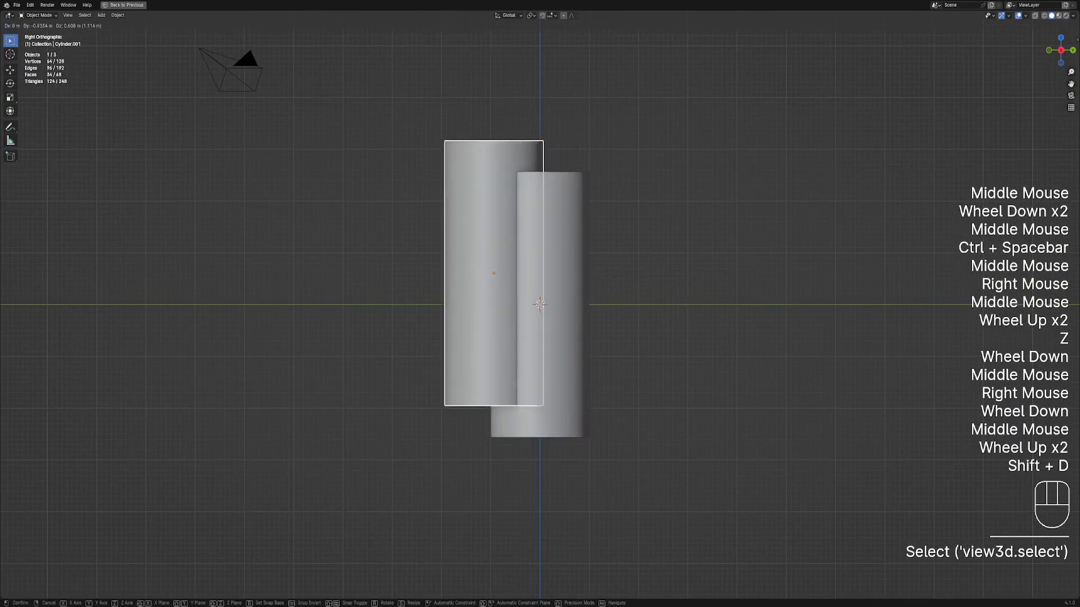
{"action": "key", "text": "r"}
{"action": "key", "text": "z"}
{"action": "right_click", "coordinate": [639, 284]}
{"action": "key", "text": "r"}
{"action": "right_click", "coordinate": [638, 292]}
{"action": "key", "text": "g"}
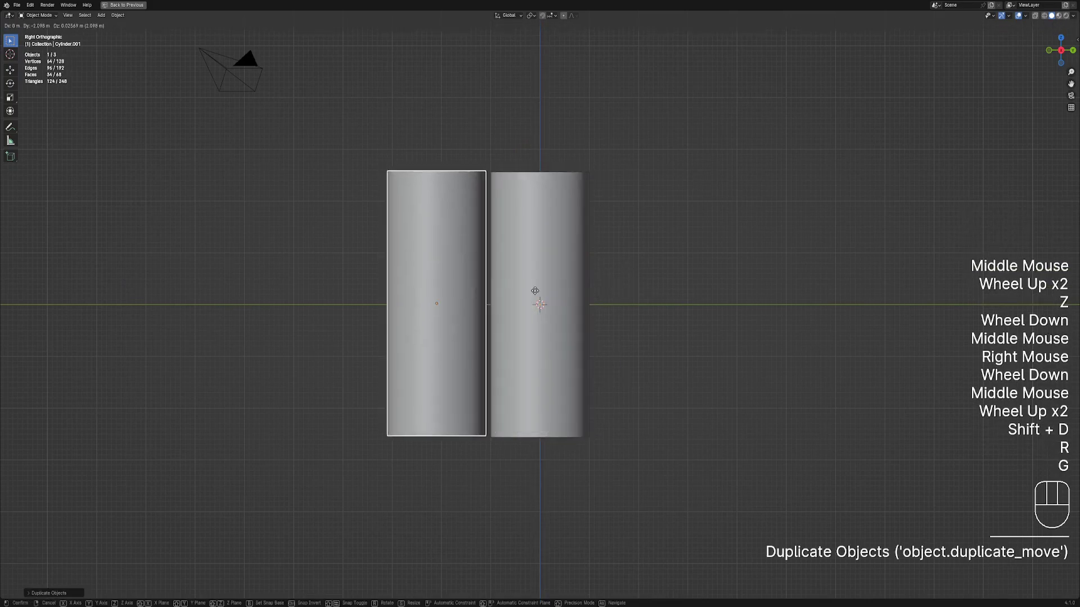
{"action": "right_click", "coordinate": [669, 316]}
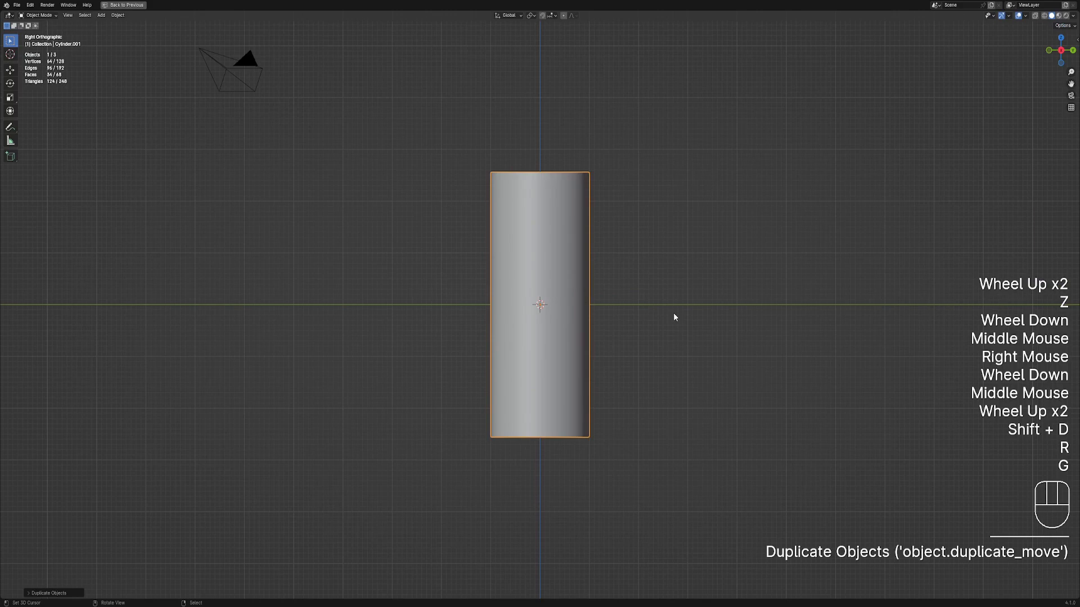
Rotate the duplicate cylinder to horizontal and place it as a side branch low on the vertical cylinder.
{"action": "key", "text": "r"}
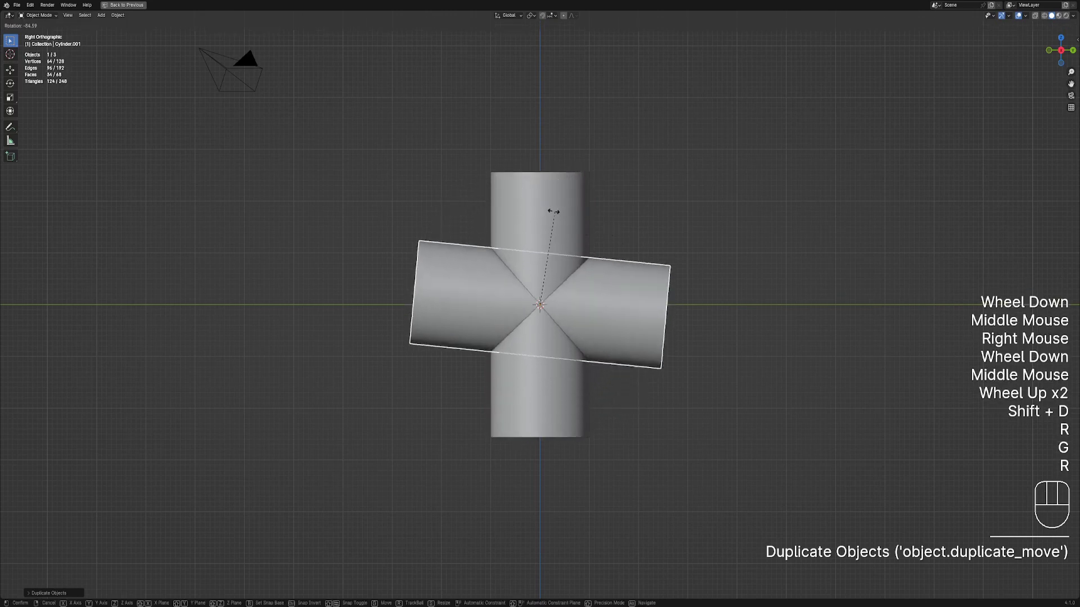
{"action": "left_click", "coordinate": [545, 214]}
{"action": "key", "text": "g"}
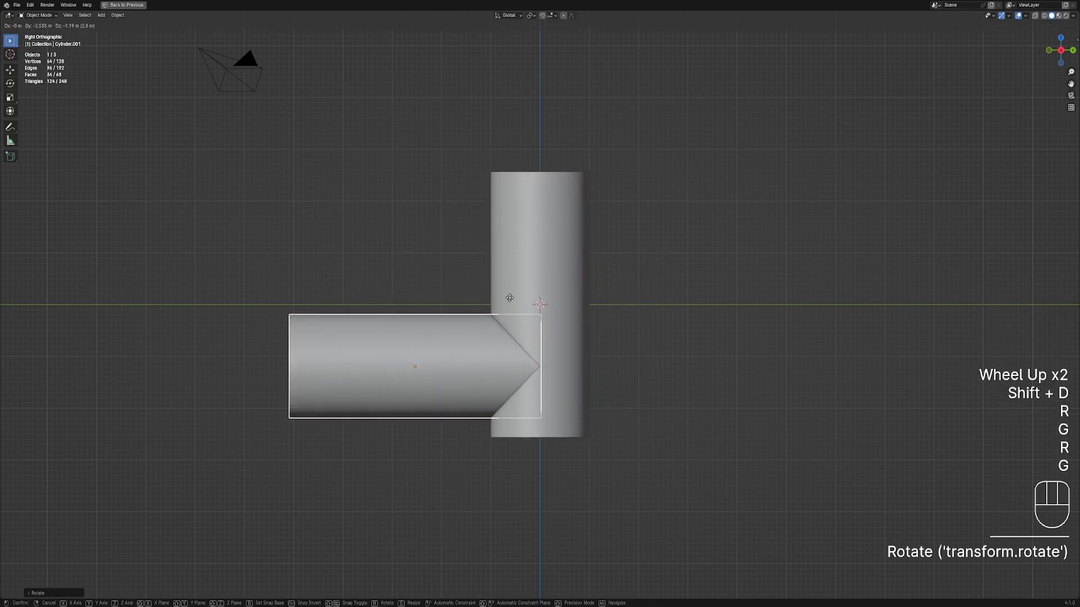
{"action": "left_click", "coordinate": [517, 300]}
Scale down and reseat the horizontal branch in the vertical cylinder, and place a copy of it high on the opposite side.
{"action": "key", "text": "s"}
{"action": "left_click", "coordinate": [526, 314]}
{"action": "key", "text": "g"}
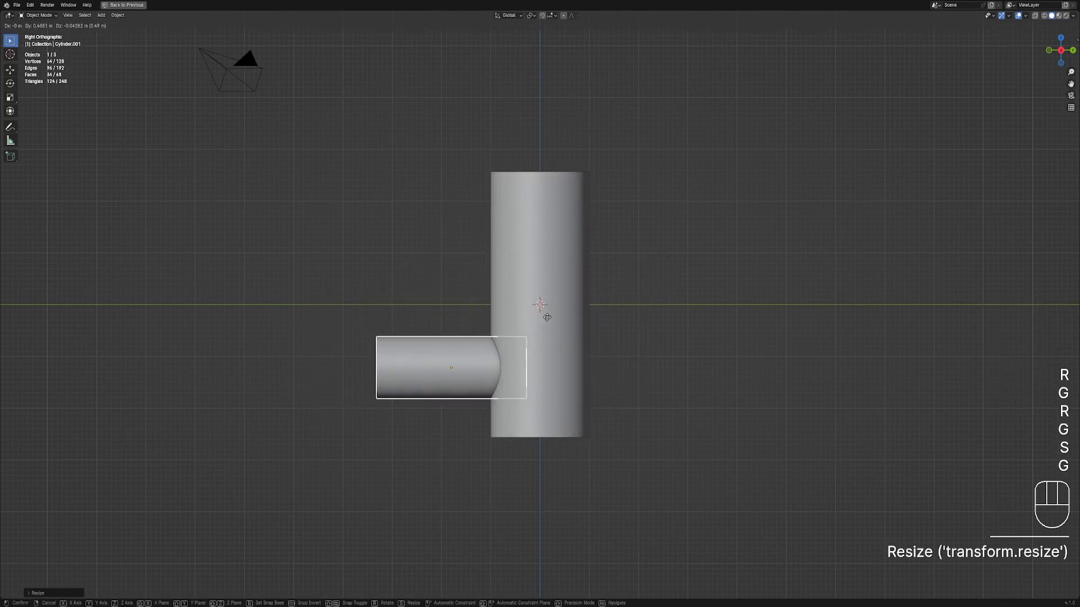
{"action": "left_click", "coordinate": [548, 318]}
{"action": "key", "text": "shift+d"}
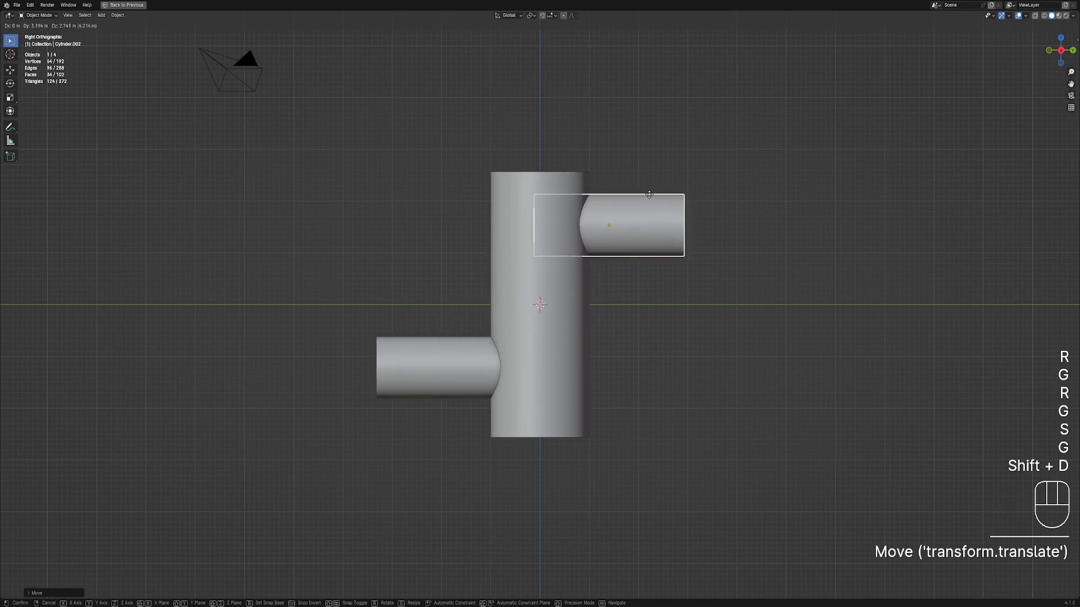
{"action": "left_click", "coordinate": [646, 194]}
Apply the object transform to both horizontal branch cylinders.
{"action": "middle_click_drag", "start_coordinate": [532, 254], "coordinate": [525, 320]}
{"action": "right_click", "coordinate": [478, 383]}
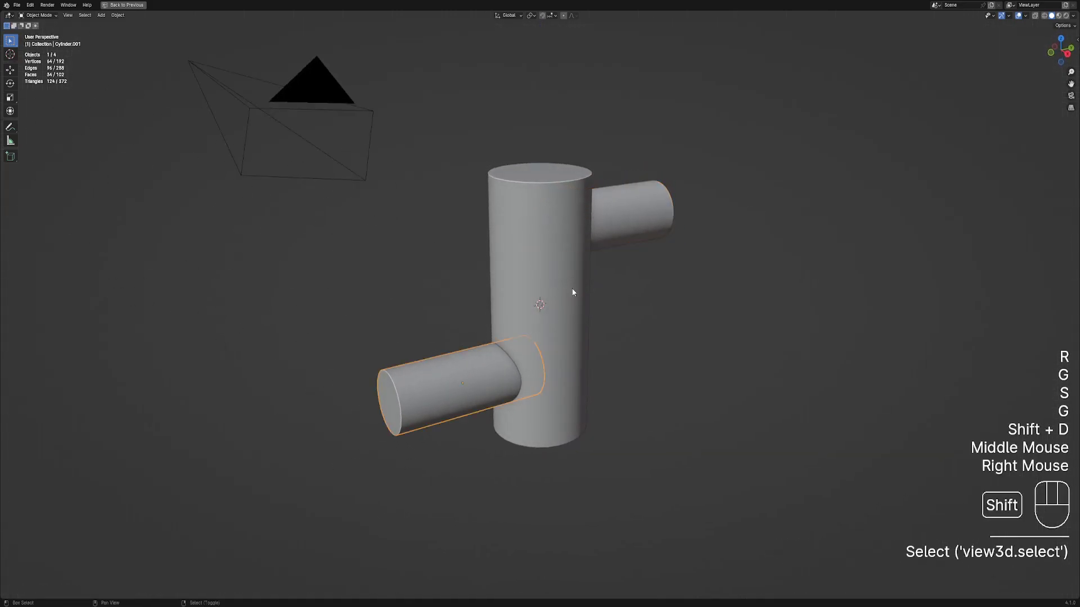
{"action": "right_click", "coordinate": [626, 205], "text": "shift"}
{"action": "key", "text": "ctrl+a"}
{"action": "left_click", "coordinate": [586, 236]}
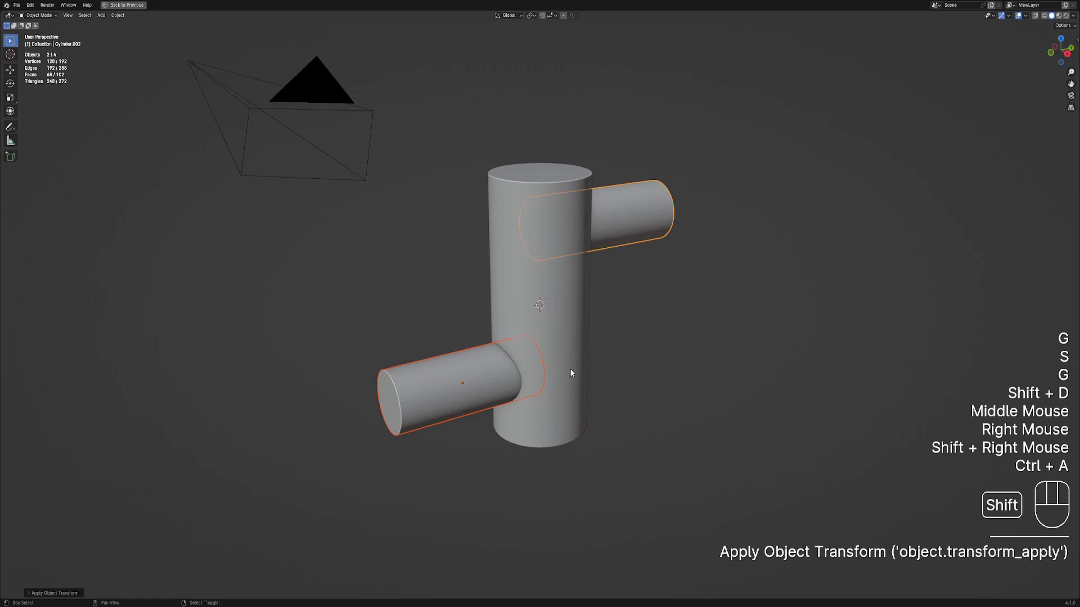
Run Data Transfer Cut on the lower branch with the vertical cylinder as the active object.
{"action": "scroll", "coordinate": [579, 308], "scroll_direction": "up", "scroll_amount": 1}
{"action": "middle_click_drag", "start_coordinate": [571, 373], "coordinate": [507, 292], "text": "shift"}
{"action": "right_click", "coordinate": [508, 291]}
{"action": "right_click", "coordinate": [554, 250], "text": "shift"}
{"action": "middle_click_drag", "start_coordinate": [554, 251], "coordinate": [585, 230]}
{"action": "scroll", "coordinate": [585, 229], "scroll_direction": "up", "scroll_amount": 1}
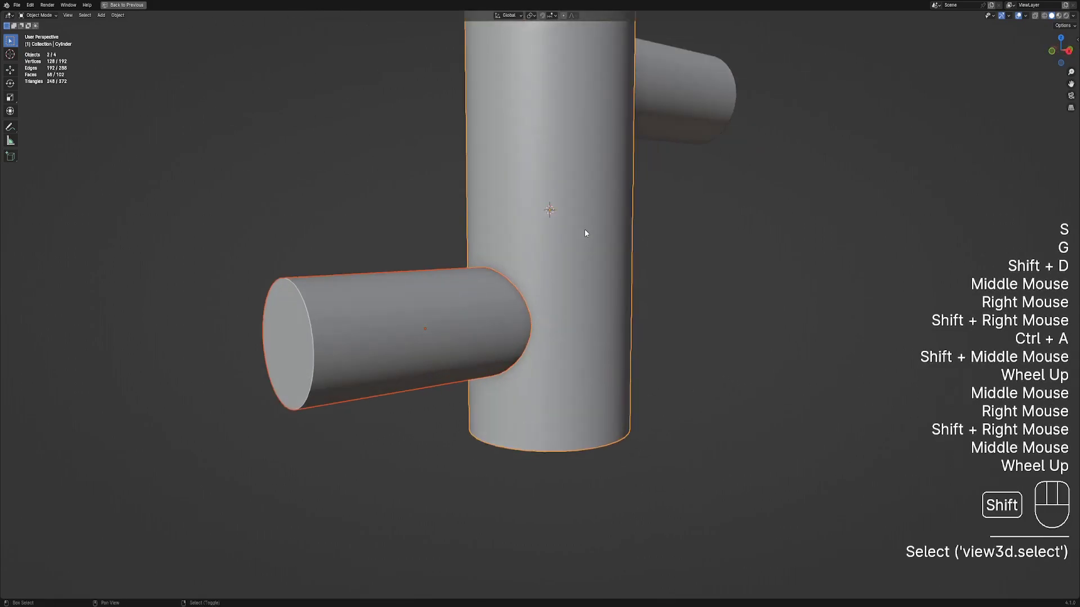
{"action": "key", "text": "shift+q"}
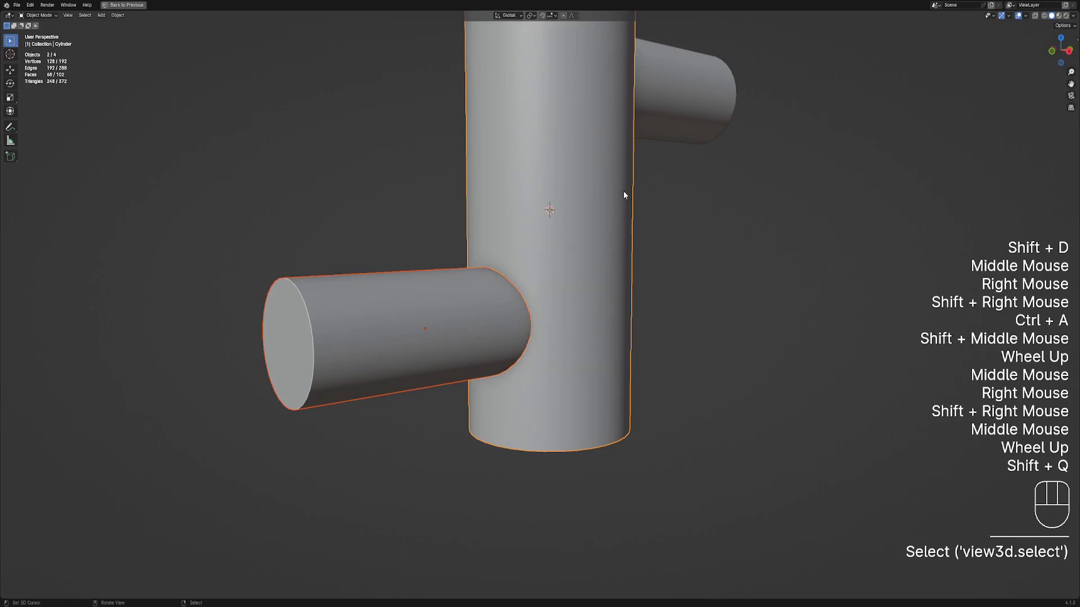
{"action": "key", "text": "shift+ctrl+x"}
{"action": "mouse_move", "coordinate": [600, 239]}
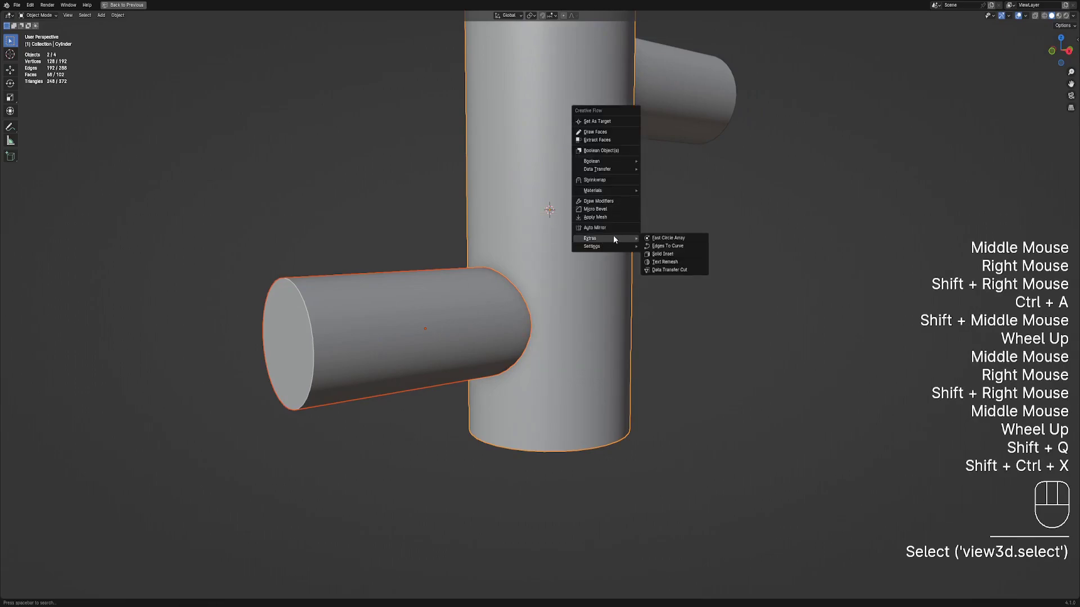
{"action": "left_click", "coordinate": [657, 269]}
Display the meshes in wireframe and set the Data Transfer Cut offset to 0.0740.
{"action": "scroll", "coordinate": [622, 278], "scroll_direction": "up", "scroll_amount": 1}
{"action": "middle_click_drag", "start_coordinate": [657, 273], "coordinate": [585, 278]}
{"action": "scroll", "coordinate": [622, 277], "scroll_direction": "up", "scroll_amount": 1}
{"action": "key", "text": "shift+z"}
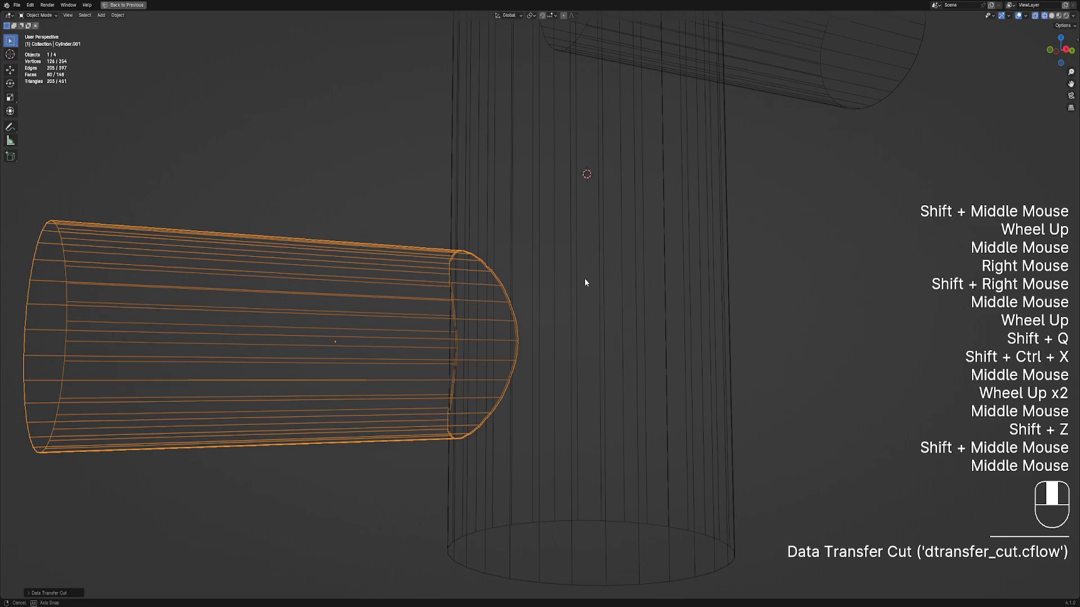
{"action": "middle_click_drag", "start_coordinate": [585, 281], "coordinate": [612, 284]}
{"action": "scroll", "coordinate": [612, 285], "scroll_direction": "down", "scroll_amount": 1}
{"action": "key", "text": "F9"}
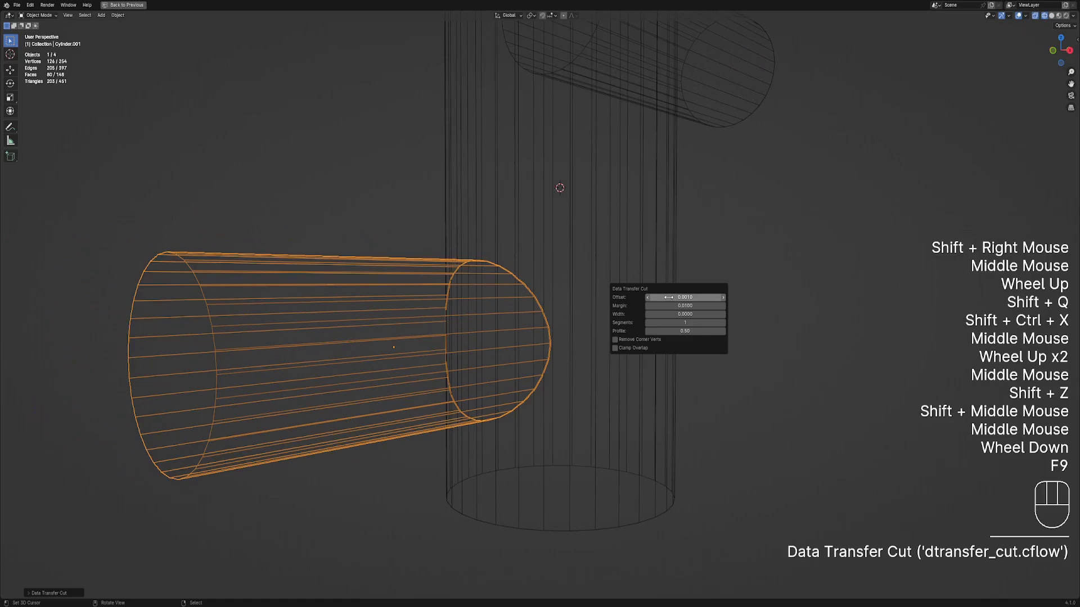
{"action": "left_click_drag", "start_coordinate": [668, 297], "coordinate": [692, 297]}
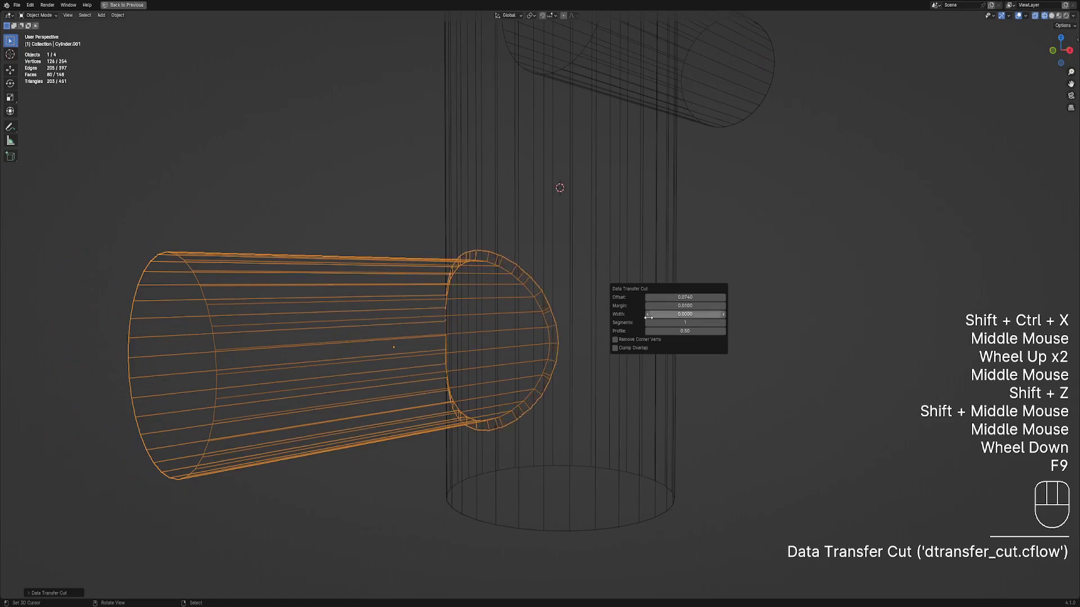
Enable Remove Corner Verts for the cut and set its Max Angle to 37.5°.
{"action": "left_click", "coordinate": [639, 343]}
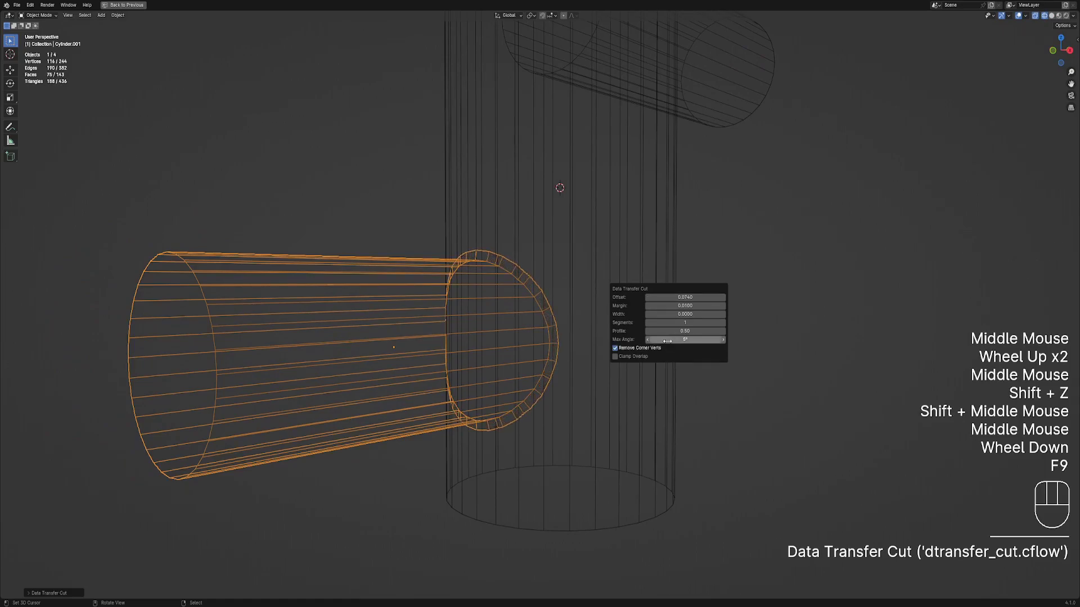
{"action": "middle_click_drag", "start_coordinate": [499, 361], "coordinate": [518, 353]}
{"action": "key", "text": "F9"}
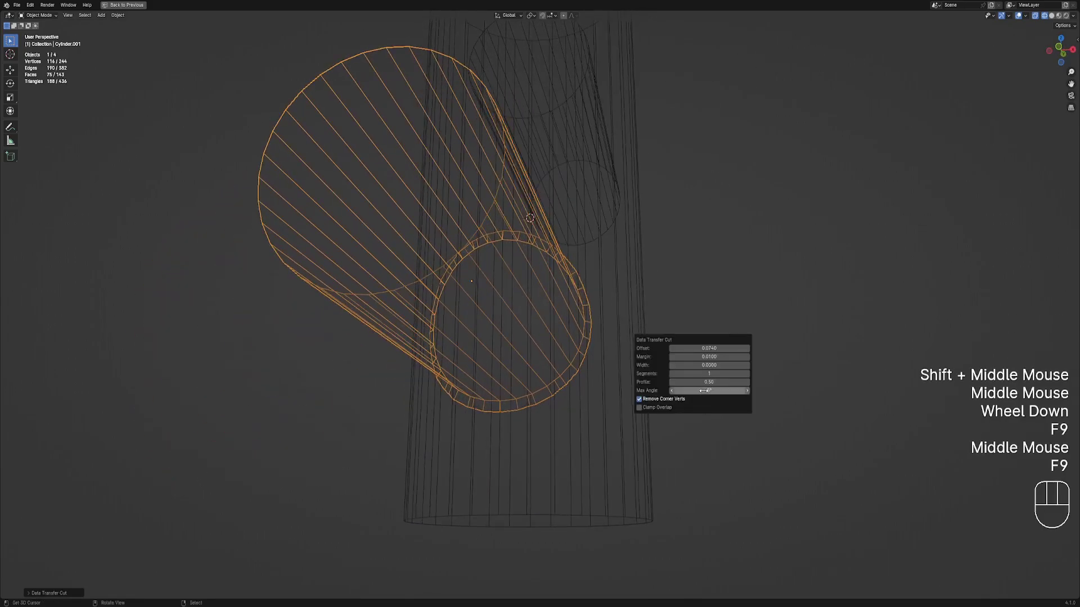
{"action": "left_click_drag", "start_coordinate": [709, 390], "coordinate": [732, 390]}
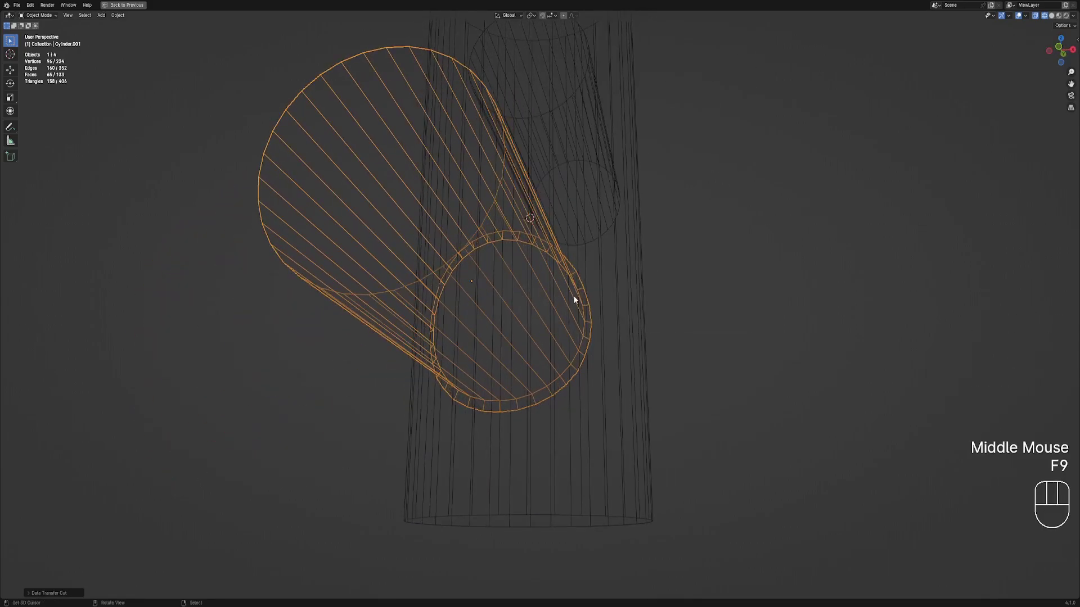
In solid shading, tune the lower branch's Data Transfer Cut to offset about 0.09, margin about 0.166, width 0.055 and 4 segments.
{"action": "mouse_move", "coordinate": [574, 296]}
{"action": "middle_mouse_down"}
{"action": "mouse_move", "coordinate": [605, 335]}
{"action": "mouse_move", "coordinate": [545, 332]}
{"action": "mouse_move", "coordinate": [611, 336]}
{"action": "mouse_move", "coordinate": [620, 347]}
{"action": "middle_mouse_up"}
{"action": "key", "text": "shift+z"}
{"action": "key", "text": "F9"}
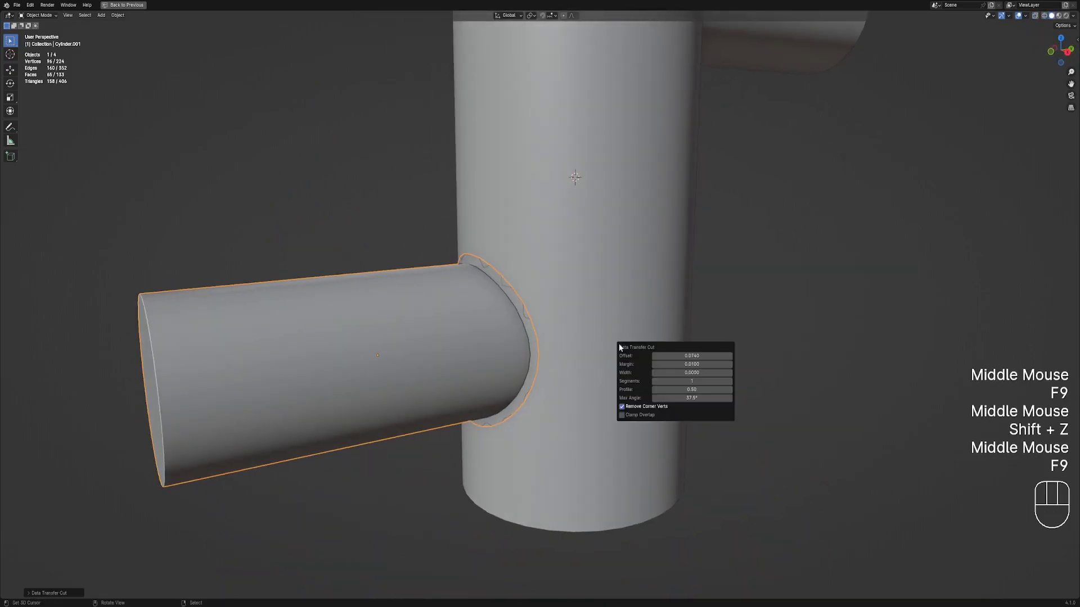
{"action": "mouse_move", "coordinate": [692, 364]}
{"action": "left_mouse_down"}
{"action": "mouse_move", "coordinate": [726, 364]}
{"action": "mouse_move", "coordinate": [700, 372]}
{"action": "left_mouse_up"}
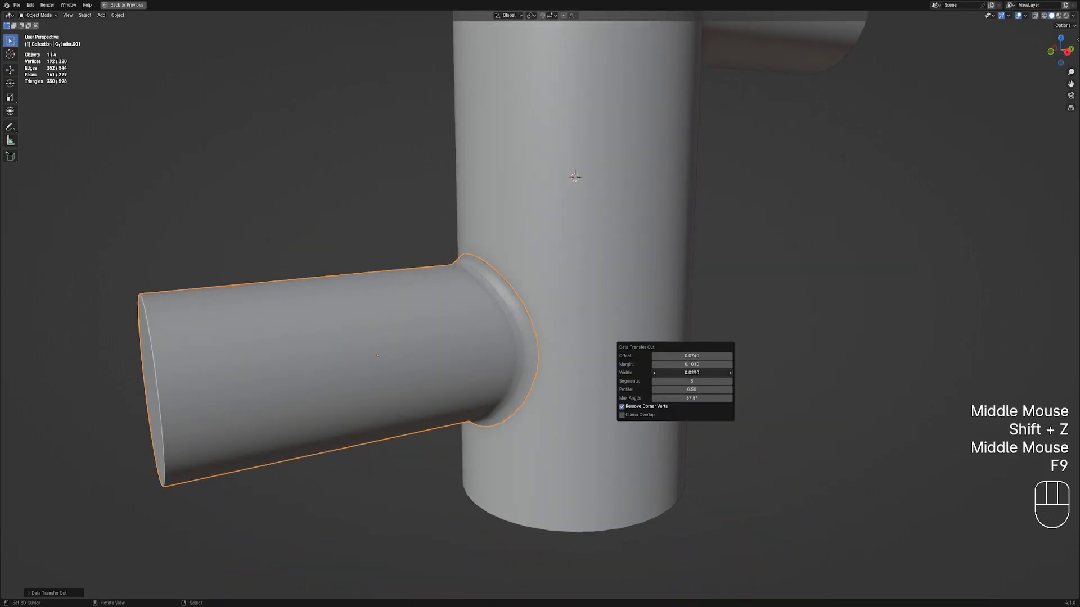
{"action": "scroll", "coordinate": [691, 382], "scroll_direction": "up", "scroll_amount": 1, "text": "ctrl"}
{"action": "scroll", "coordinate": [692, 373], "scroll_direction": "down", "scroll_amount": 4, "text": "ctrl"}
{"action": "scroll", "coordinate": [692, 356], "scroll_direction": "up", "scroll_amount": 2, "text": "ctrl"}
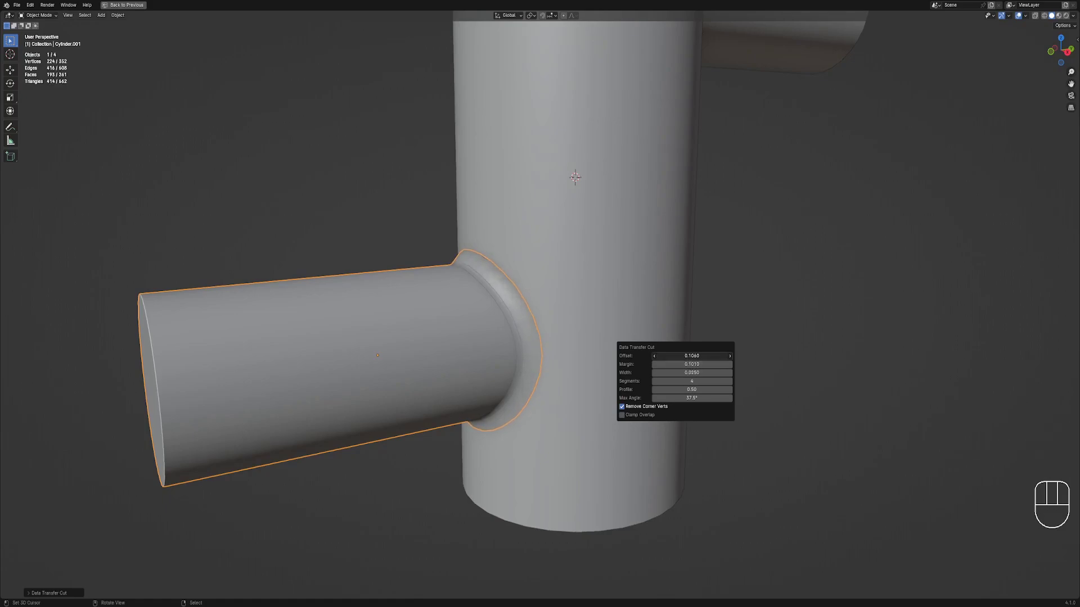
{"action": "scroll", "coordinate": [691, 356], "scroll_direction": "down", "scroll_amount": 15, "text": "ctrl"}
{"action": "scroll", "coordinate": [692, 365], "scroll_direction": "down", "scroll_amount": 1, "text": "ctrl"}
{"action": "scroll", "coordinate": [692, 373], "scroll_direction": "up", "scroll_amount": 11, "text": "ctrl"}
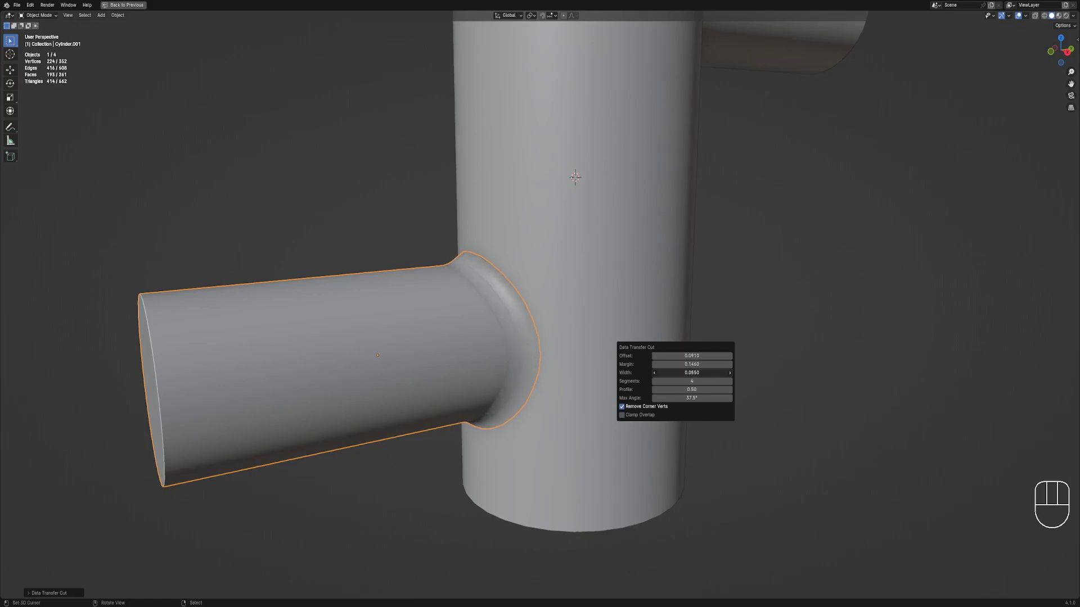
Examine the lower branch's blended joint in rendered shading with overlays hidden, and return to solid shading.
{"action": "scroll", "coordinate": [614, 346], "scroll_direction": "down", "scroll_amount": 3}
{"action": "middle_click_drag", "start_coordinate": [614, 346], "coordinate": [622, 433]}
{"action": "key", "text": "shift+alt+z"}
{"action": "key", "text": "z"}
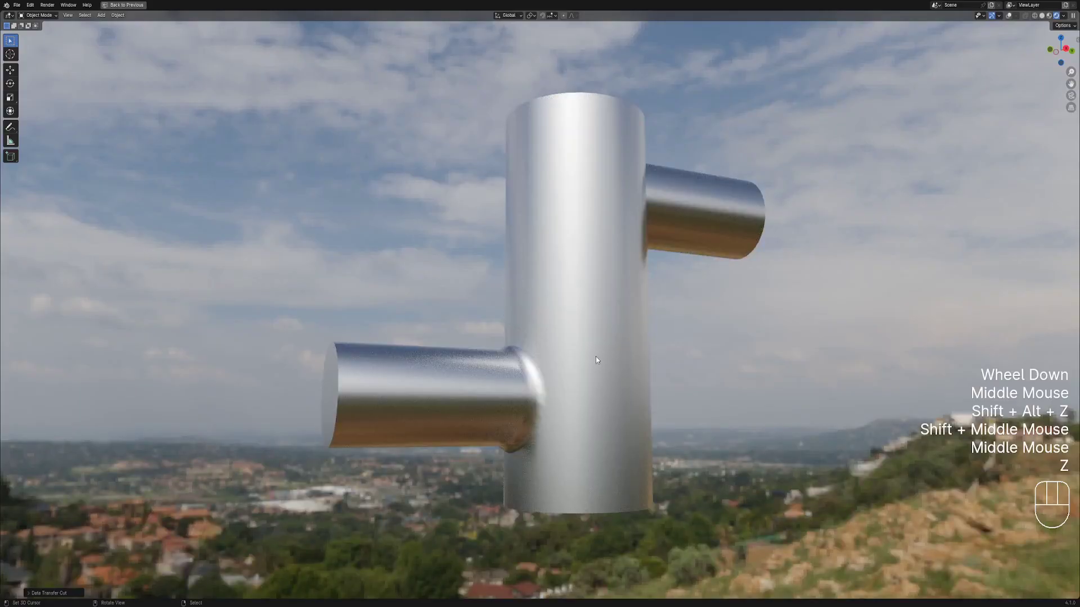
{"action": "mouse_move", "coordinate": [595, 360]}
{"action": "middle_mouse_down"}
{"action": "mouse_move", "coordinate": [670, 343]}
{"action": "mouse_move", "coordinate": [600, 377]}
{"action": "mouse_move", "coordinate": [644, 390]}
{"action": "mouse_move", "coordinate": [582, 333]}
{"action": "mouse_move", "coordinate": [607, 365]}
{"action": "middle_mouse_up"}
{"action": "key", "text": "z"}
{"action": "middle_click_drag", "start_coordinate": [608, 366], "coordinate": [636, 381]}
Run Data Transfer Cut on the upper branch with the vertical cylinder as the active object.
{"action": "right_click", "coordinate": [528, 289]}
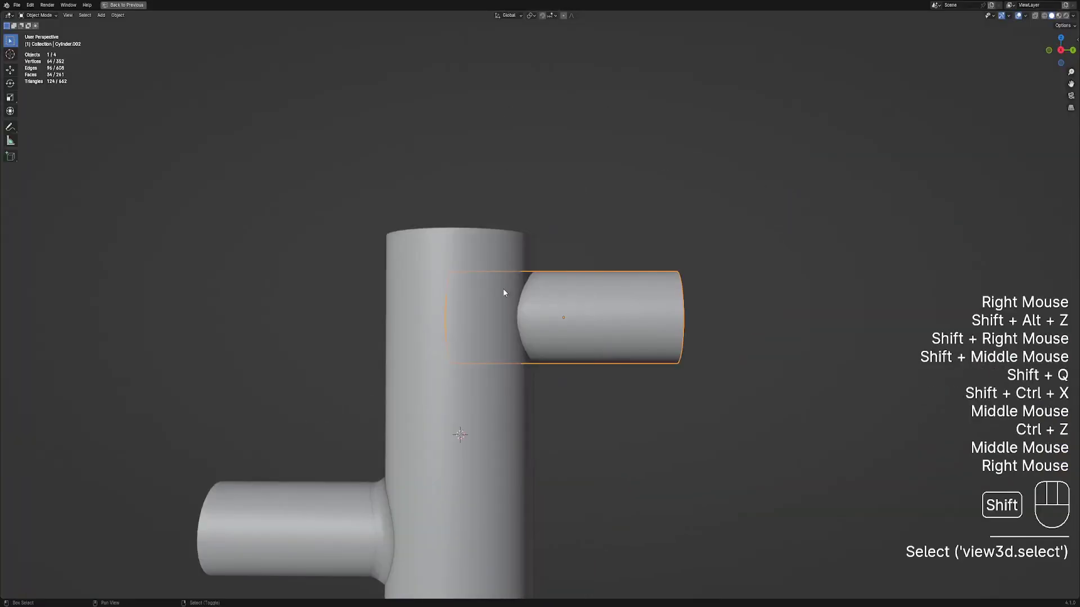
{"action": "right_click", "coordinate": [502, 288], "text": "shift"}
{"action": "key", "text": "shift+ctrl+x"}
{"action": "mouse_move", "coordinate": [642, 236]}
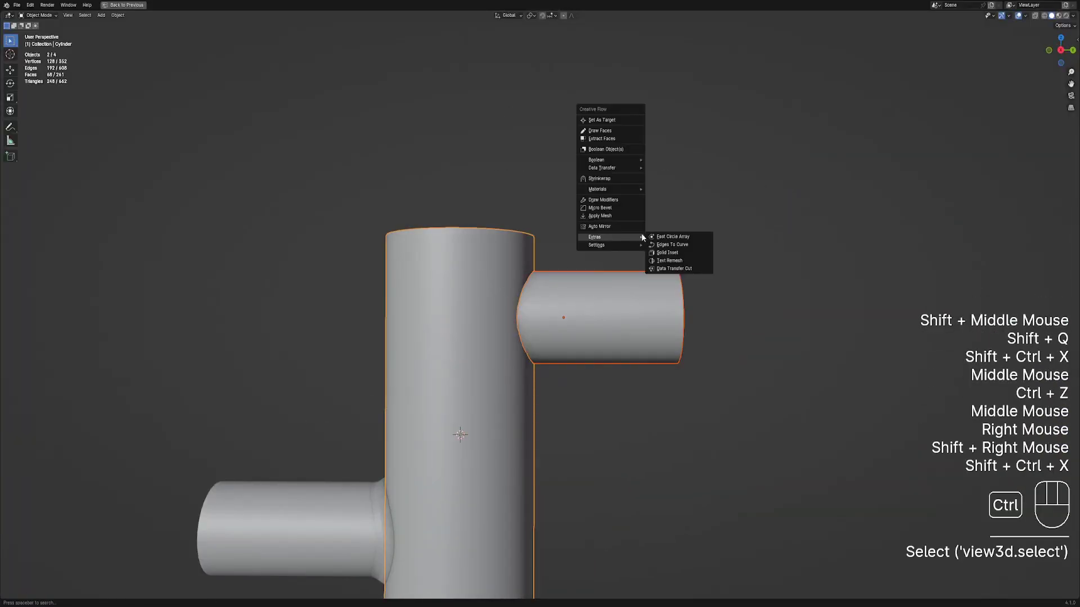
{"action": "left_click", "coordinate": [672, 269]}
{"action": "middle_click_drag", "start_coordinate": [673, 268], "coordinate": [648, 276]}
Deselect everything and examine both blended joints in rendered shading from several angles with overlays hidden.
{"action": "key", "text": "a"}
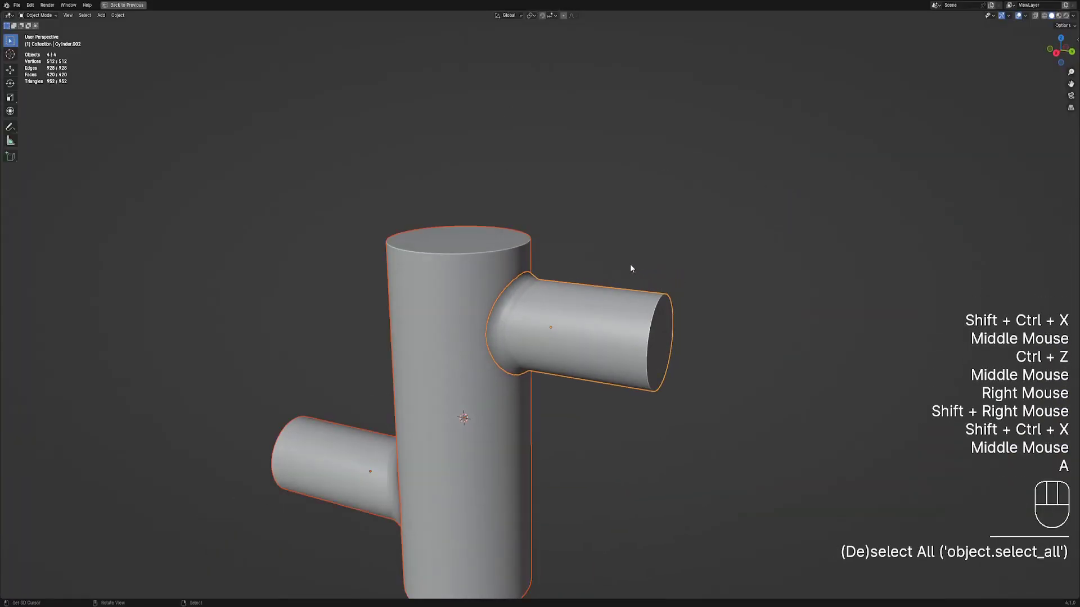
{"action": "key", "text": "alt+a"}
{"action": "key", "text": "z"}
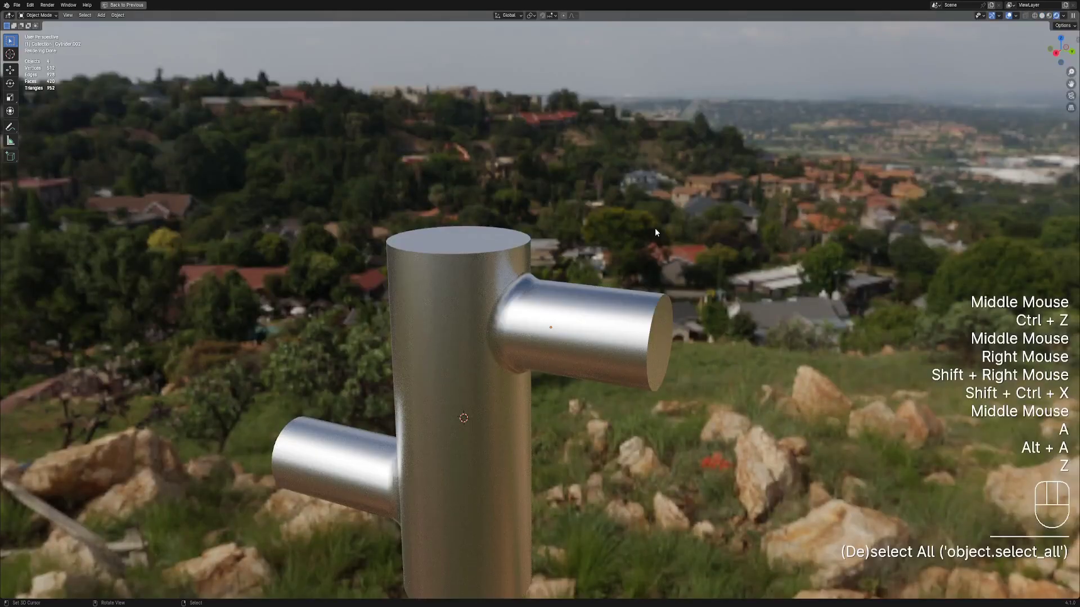
{"action": "scroll", "coordinate": [655, 230], "scroll_direction": "down", "scroll_amount": 2}
{"action": "mouse_move", "coordinate": [630, 260]}
{"action": "middle_mouse_down"}
{"action": "mouse_move", "coordinate": [599, 244]}
{"action": "mouse_move", "coordinate": [669, 272]}
{"action": "mouse_move", "coordinate": [645, 238]}
{"action": "mouse_move", "coordinate": [662, 282]}
{"action": "mouse_move", "coordinate": [650, 261]}
{"action": "mouse_move", "coordinate": [601, 248]}
{"action": "mouse_move", "coordinate": [617, 289]}
{"action": "mouse_move", "coordinate": [603, 373]}
{"action": "mouse_move", "coordinate": [613, 339]}
{"action": "mouse_move", "coordinate": [467, 352]}
{"action": "middle_mouse_up"}
{"action": "key", "text": "shift+alt+z"}
{"action": "scroll", "coordinate": [616, 290], "scroll_direction": "up", "scroll_amount": 1}
{"action": "scroll", "coordinate": [614, 339], "scroll_direction": "up", "scroll_amount": 2}
{"action": "scroll", "coordinate": [540, 341], "scroll_direction": "down", "scroll_amount": 1}
Inspect the lower branch's mesh around its joint in Edit Mode with solid shading and overlays shown.
{"action": "key", "text": "z"}
{"action": "right_click", "coordinate": [467, 352]}
{"action": "key", "text": "Tab"}
{"action": "key", "text": "shift+alt+z"}
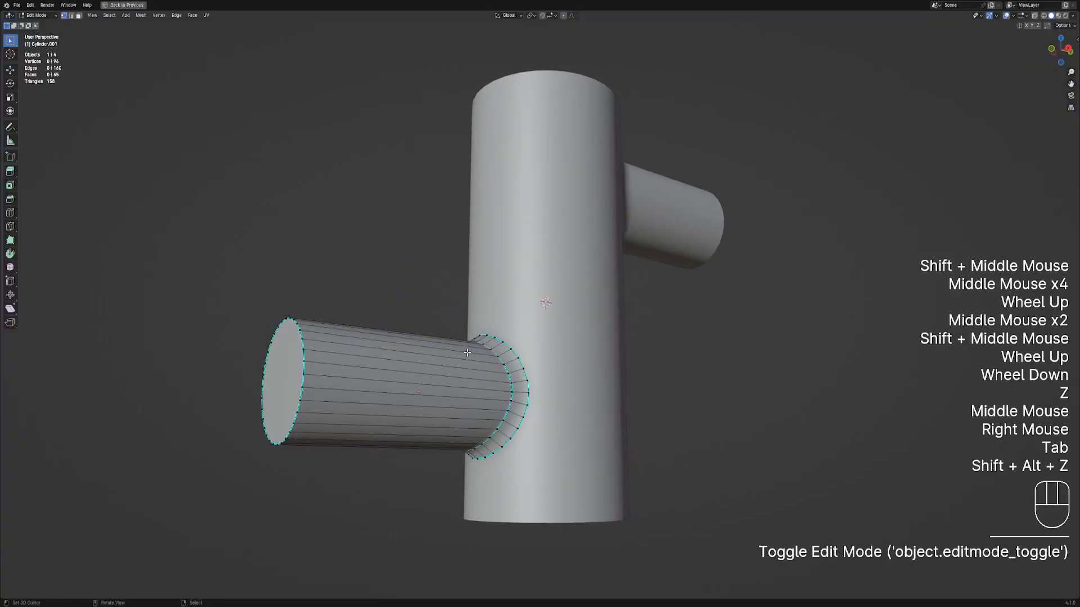
{"action": "key", "text": "alt+a"}
{"action": "middle_click_drag", "start_coordinate": [713, 306], "coordinate": [606, 281]}
{"action": "scroll", "coordinate": [630, 237], "scroll_direction": "down", "scroll_amount": 1}
{"action": "key", "text": "Tab"}
Inspect the upper branch's joint mesh in Edit Mode, comparing wireframe and solid shading, and return to Object Mode.
{"action": "right_click", "coordinate": [629, 234]}
{"action": "key", "text": "Tab"}
{"action": "scroll", "coordinate": [606, 281], "scroll_direction": "up", "scroll_amount": 2}
{"action": "scroll", "coordinate": [606, 281], "scroll_direction": "up", "scroll_amount": 2}
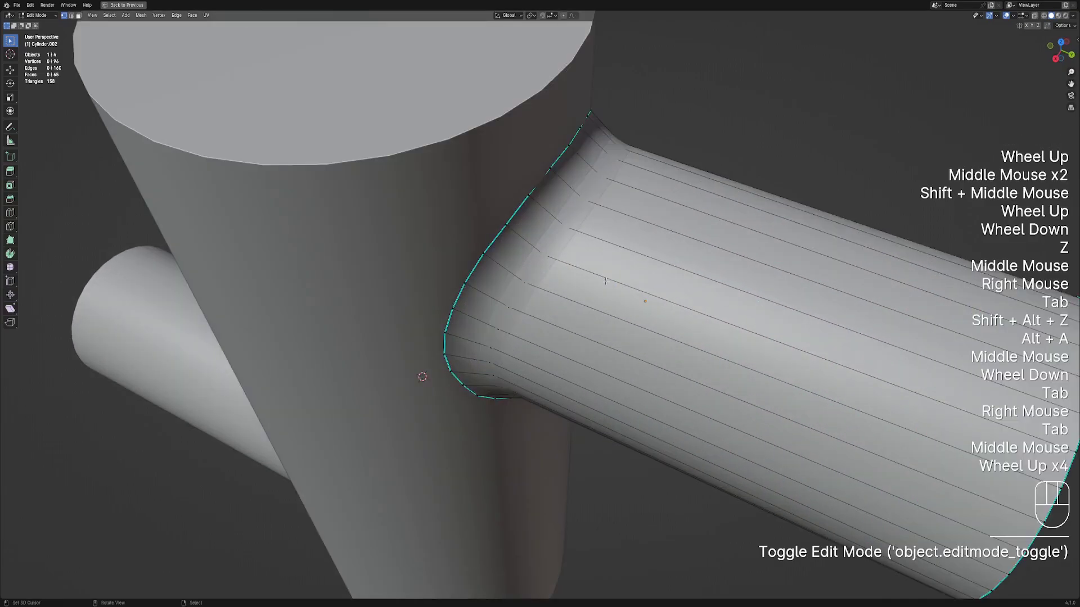
{"action": "scroll", "coordinate": [606, 282], "scroll_direction": "down", "scroll_amount": 1}
{"action": "key", "text": "shift+z"}
{"action": "key", "text": "shift+z"}
{"action": "key", "text": "shift+z"}
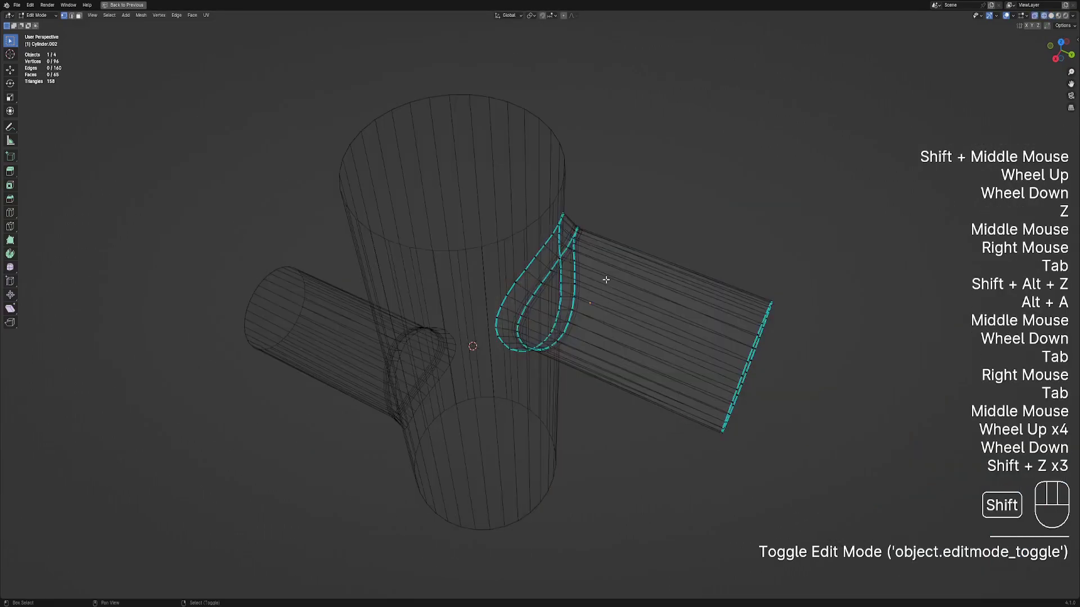
{"action": "key", "text": "shift+z"}
{"action": "scroll", "coordinate": [596, 301], "scroll_direction": "down", "scroll_amount": 2}
{"action": "mouse_move", "coordinate": [597, 301]}
{"action": "middle_mouse_down"}
{"action": "mouse_move", "coordinate": [621, 248]}
{"action": "mouse_move", "coordinate": [615, 263]}
{"action": "mouse_move", "coordinate": [643, 275]}
{"action": "mouse_move", "coordinate": [644, 287]}
{"action": "mouse_move", "coordinate": [619, 267]}
{"action": "mouse_move", "coordinate": [586, 317]}
{"action": "middle_mouse_up"}
{"action": "key", "text": "Tab"}
Delete both blended side branches, keeping only the vertical cylinder.
{"action": "right_click", "coordinate": [436, 381]}
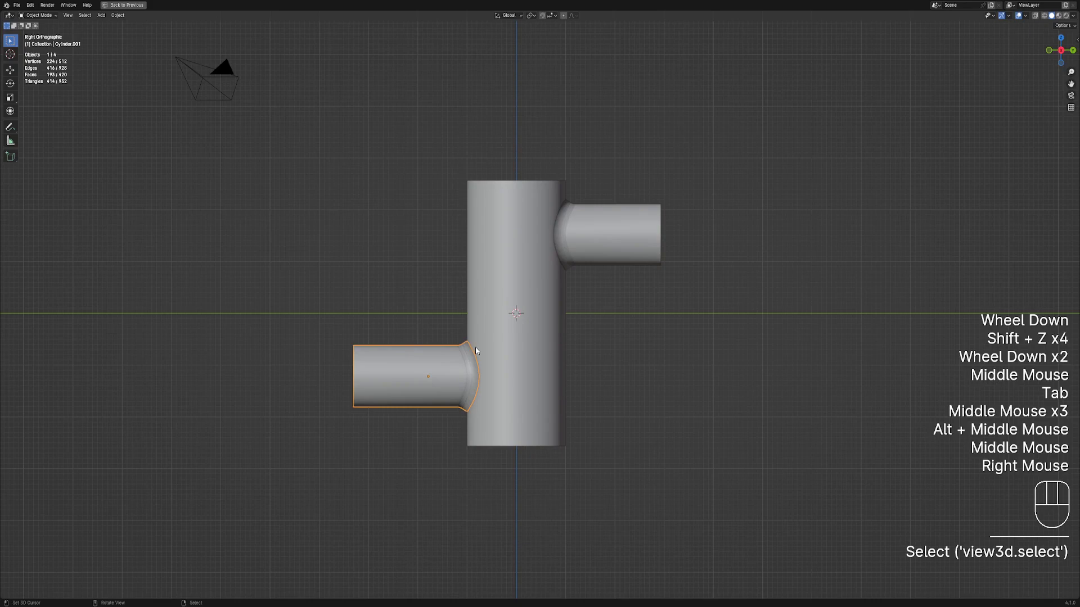
{"action": "key", "text": "x"}
{"action": "left_click", "coordinate": [579, 273]}
{"action": "right_click", "coordinate": [614, 239]}
{"action": "key", "text": "x"}
{"action": "left_click", "coordinate": [614, 239]}
Duplicate the vertical cylinder in place and rotate the copy 90° to lie horizontally across it.
{"action": "right_click", "coordinate": [555, 270]}
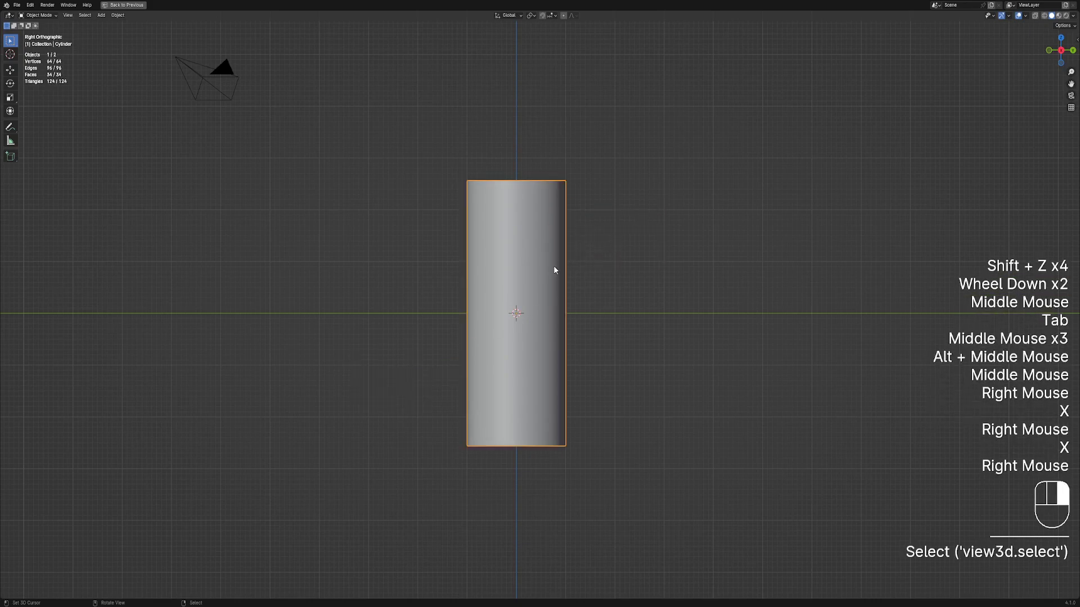
{"action": "key", "text": "shift+d"}
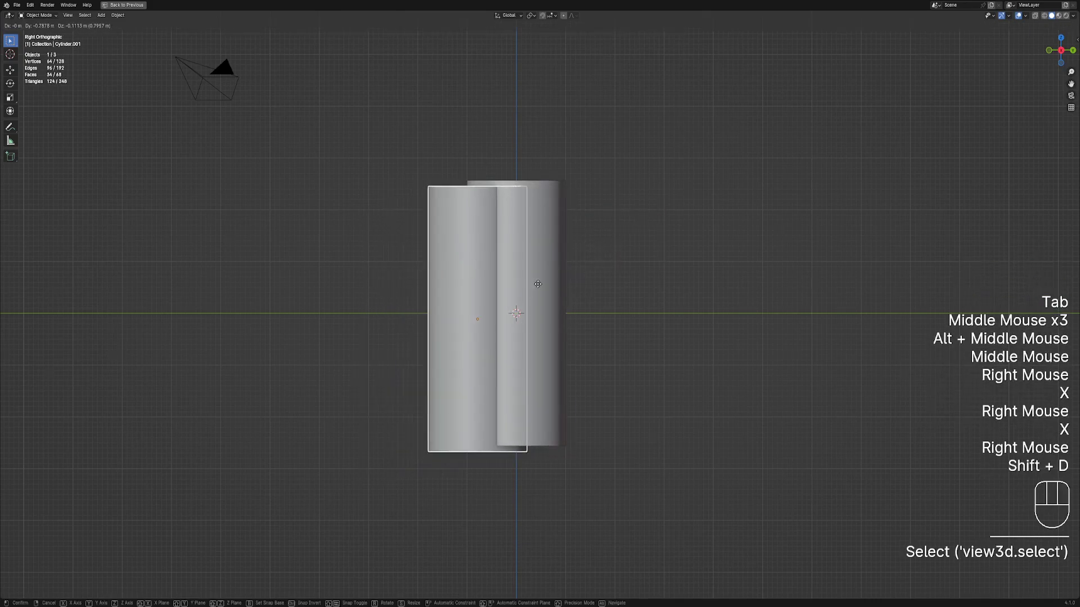
{"action": "key", "text": "r"}
{"action": "key", "text": "ctrl"}
{"action": "left_click", "coordinate": [501, 234], "text": "ctrl"}
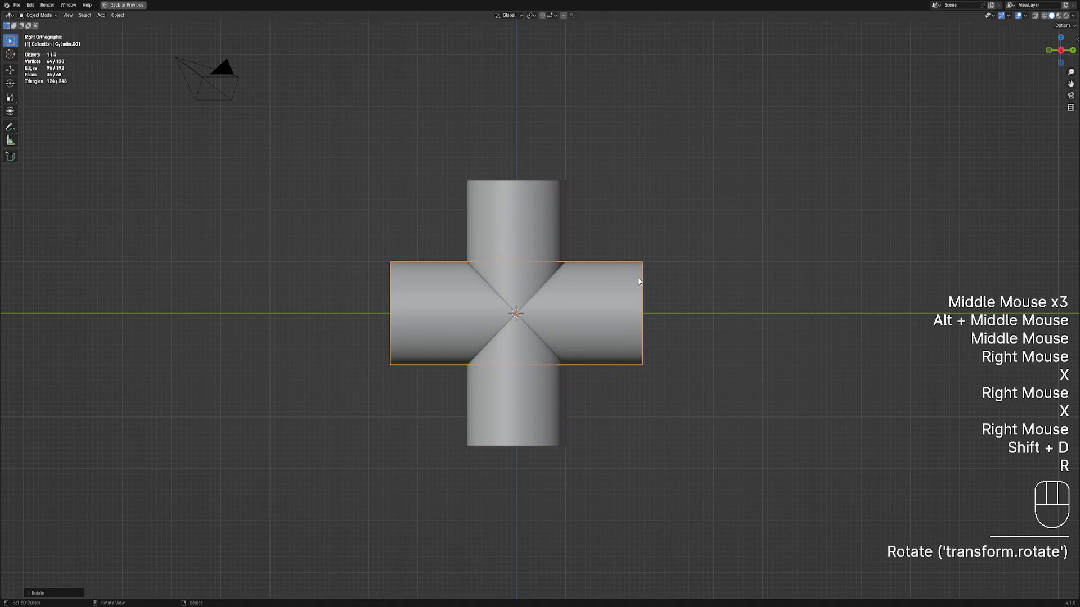
Scale the horizontal copy to about half size and position it as a branch entering the vertical cylinder's lower side.
{"action": "key", "text": "g"}
{"action": "left_click", "coordinate": [541, 343]}
{"action": "key", "text": "s"}
{"action": "left_click", "coordinate": [544, 343]}
{"action": "key", "text": "g"}
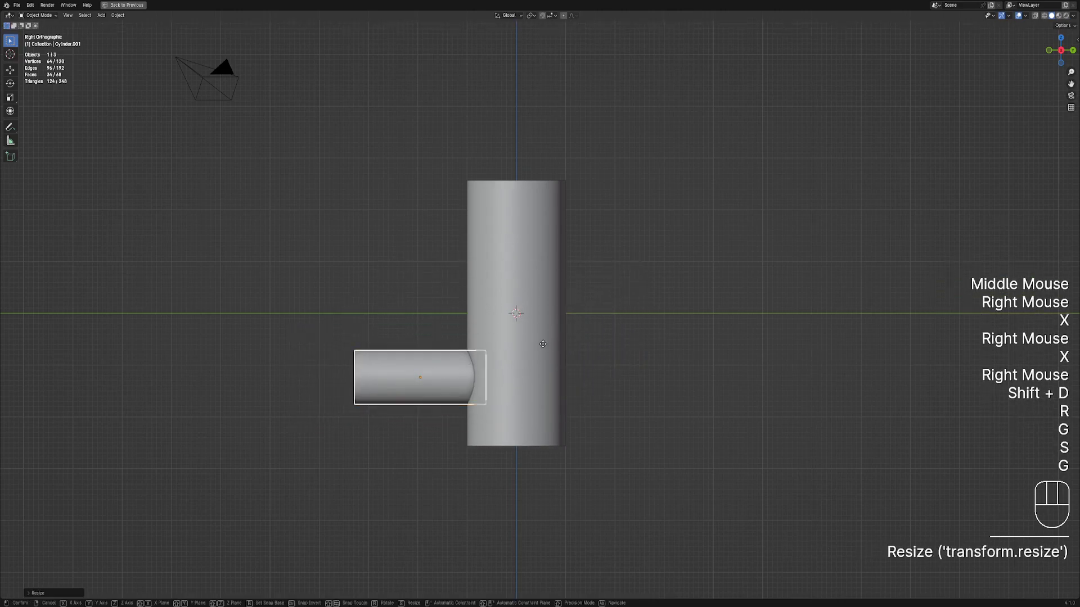
{"action": "left_click", "coordinate": [436, 393]}
Duplicate the lower branch to the opposite side near the vertical cylinder's upper end and select both branches.
{"action": "key", "text": "shift+d"}
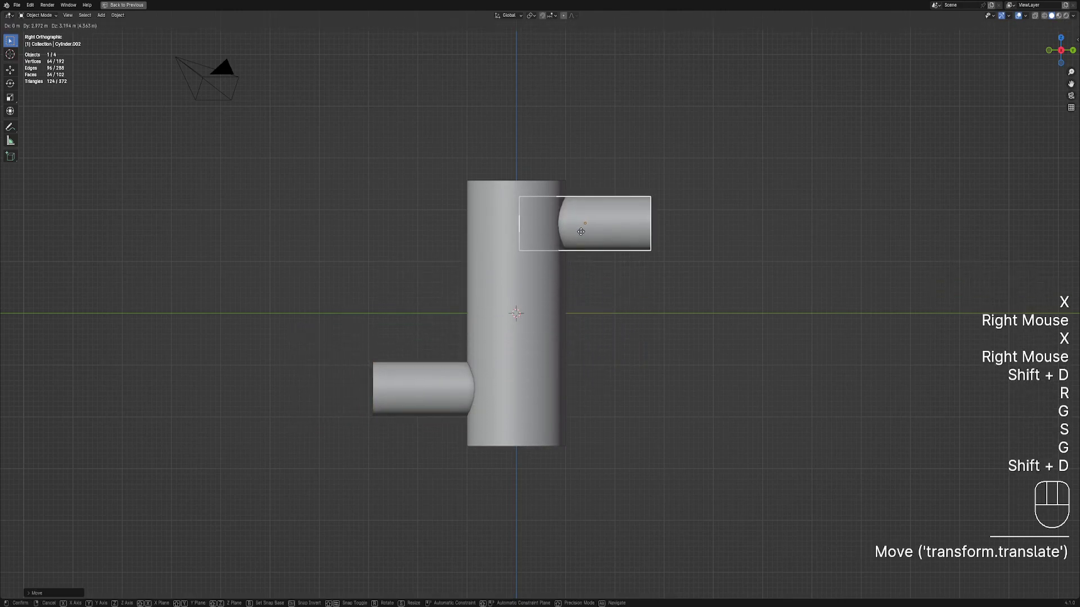
{"action": "left_click", "coordinate": [582, 237]}
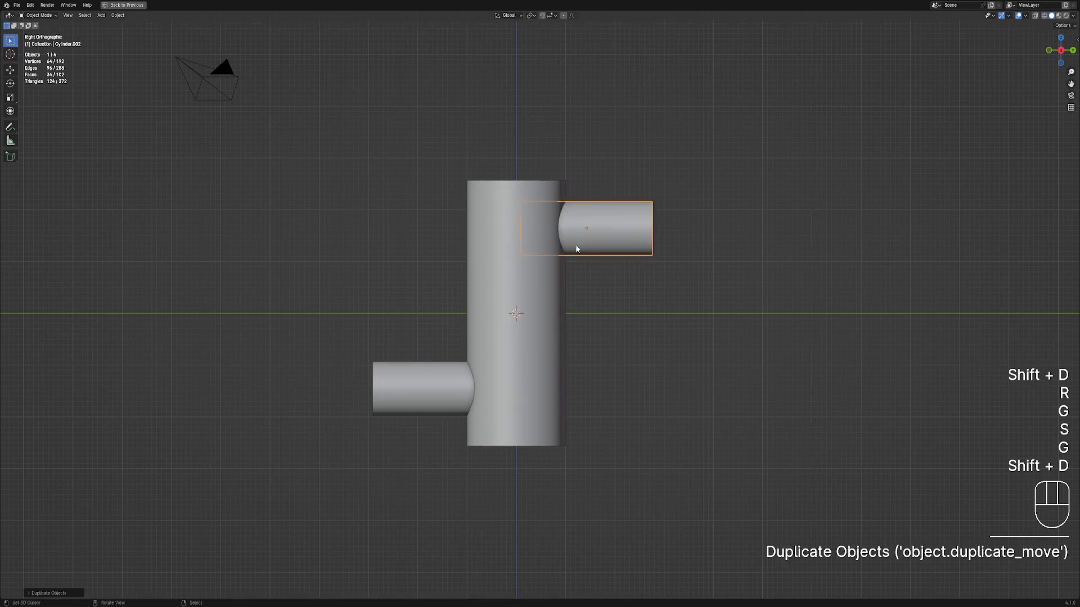
{"action": "right_click", "coordinate": [469, 370], "text": "shift"}
{"action": "key", "text": "shift+ctrl+x"}
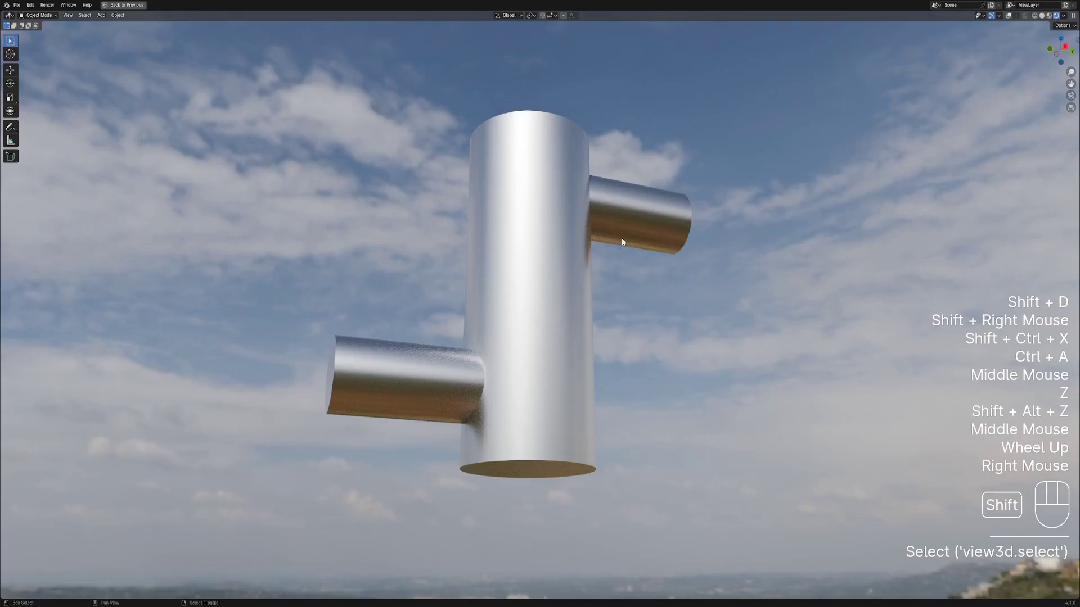
Add a bevel node to the lower branch's active material in rendered shading, with a radius of 0.047.
{"action": "key", "text": "shift+alt+z"}
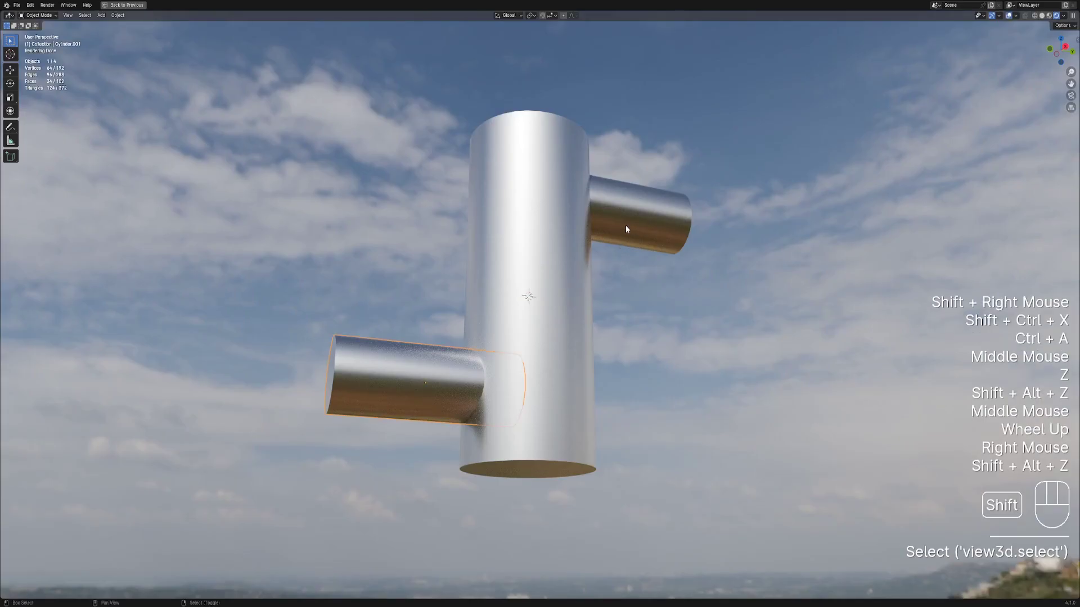
{"action": "right_click", "coordinate": [626, 229], "text": "shift"}
{"action": "right_click", "coordinate": [414, 374]}
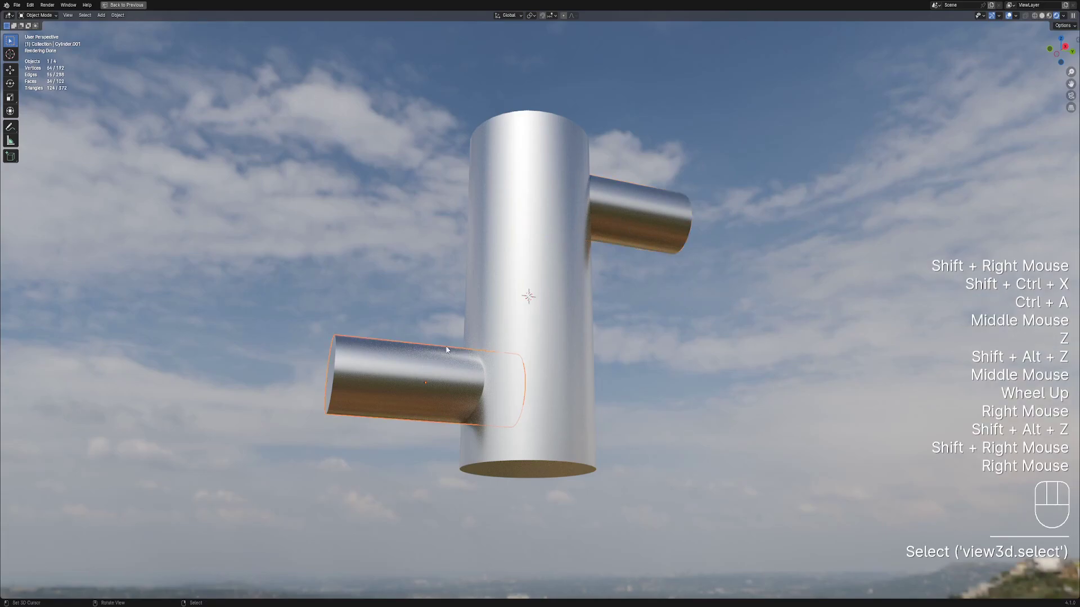
{"action": "middle_click_drag", "start_coordinate": [414, 374], "coordinate": [612, 254], "text": "shift"}
{"action": "scroll", "coordinate": [452, 357], "scroll_direction": "up", "scroll_amount": 2}
{"action": "scroll", "coordinate": [611, 254], "scroll_direction": "up", "scroll_amount": 2}
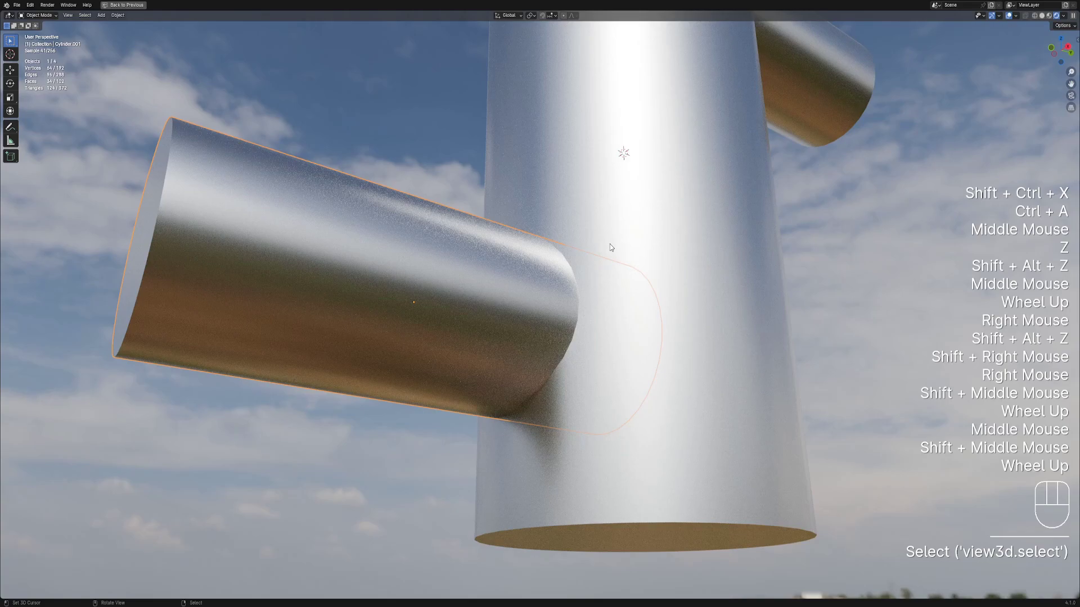
{"action": "key", "text": "shift+q"}
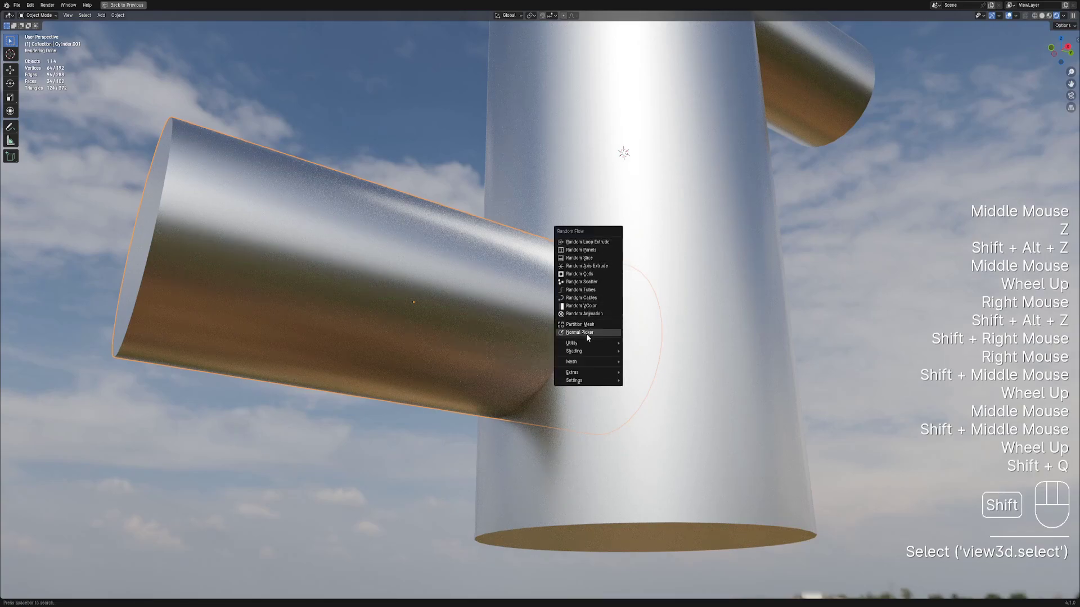
{"action": "mouse_move", "coordinate": [585, 350]}
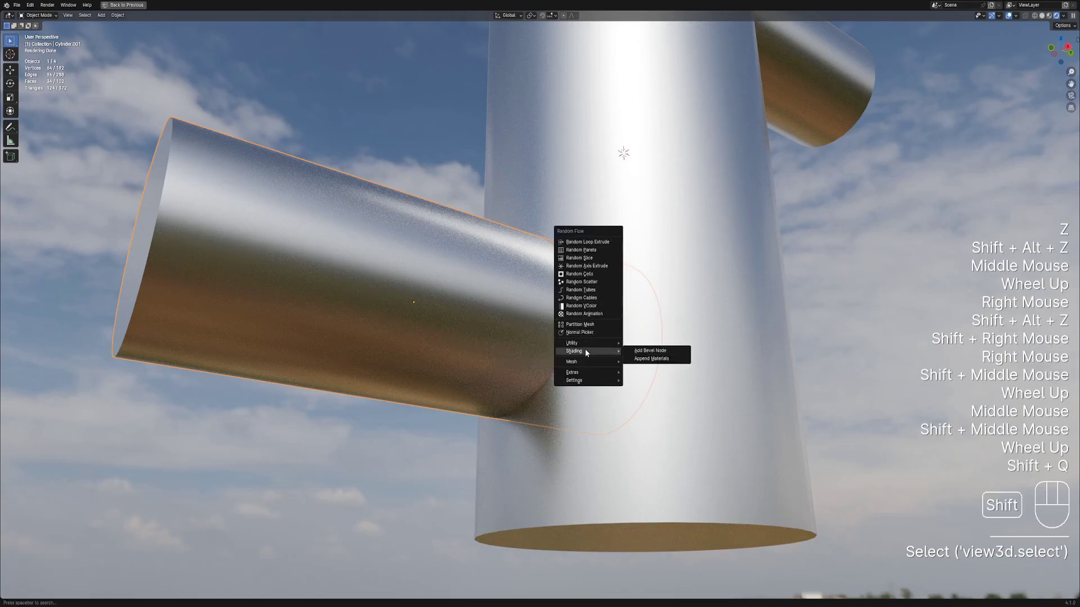
{"action": "left_click", "coordinate": [648, 353]}
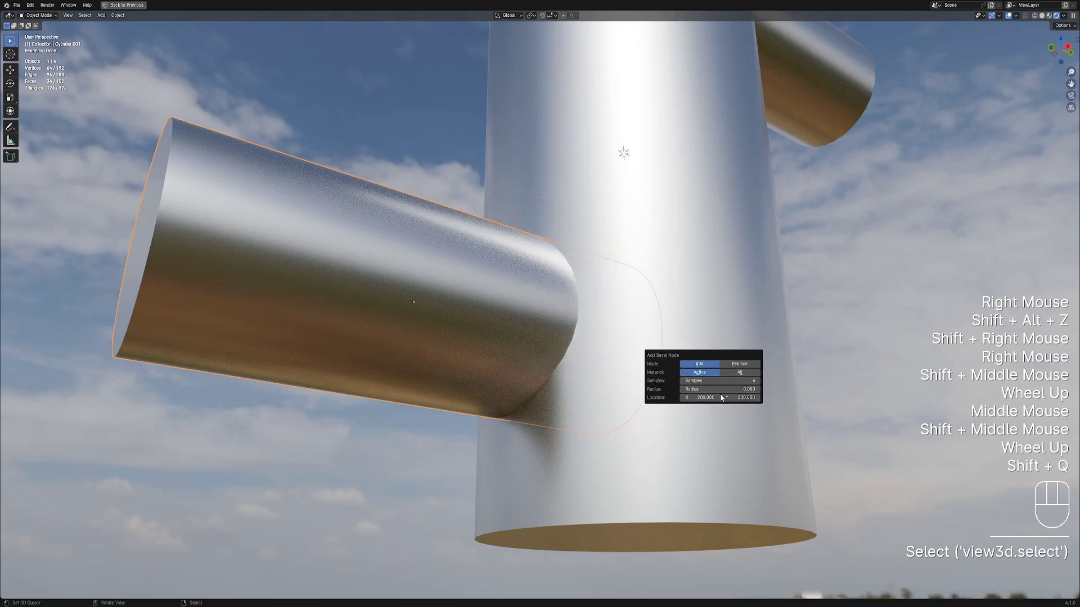
{"action": "mouse_move", "coordinate": [720, 389]}
{"action": "left_mouse_down"}
{"action": "mouse_move", "coordinate": [751, 389]}
{"action": "mouse_move", "coordinate": [726, 389]}
{"action": "left_mouse_up"}
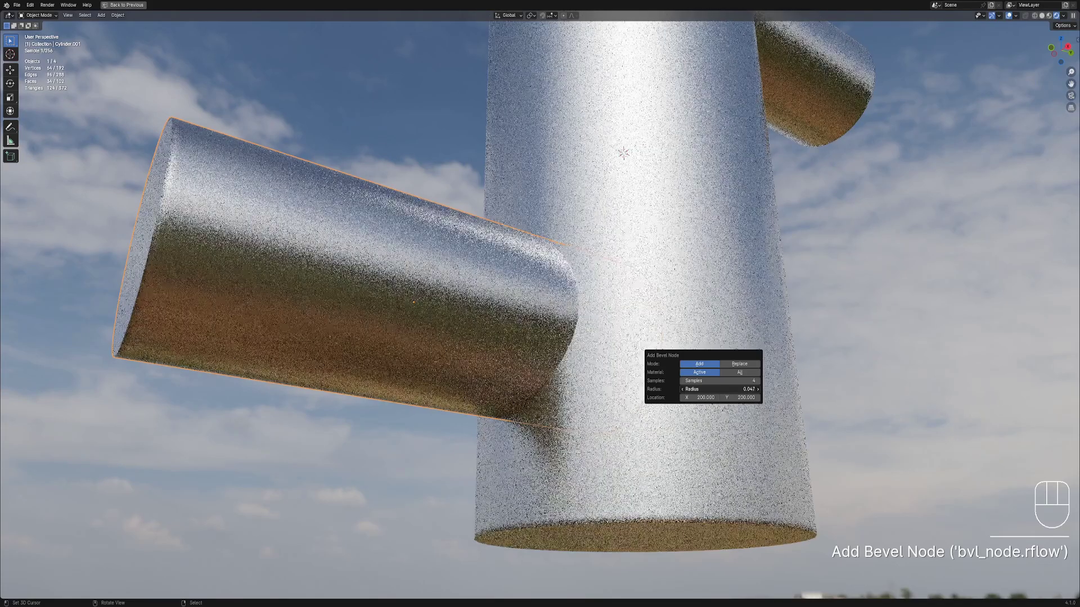
Return to solid shading and join both side branches into the vertical cylinder as one object.
{"action": "scroll", "coordinate": [450, 416], "scroll_direction": "down", "scroll_amount": 2}
{"action": "mouse_move", "coordinate": [621, 327]}
{"action": "middle_mouse_down"}
{"action": "mouse_move", "coordinate": [607, 370]}
{"action": "mouse_move", "coordinate": [604, 343]}
{"action": "mouse_move", "coordinate": [617, 330]}
{"action": "middle_mouse_up"}
{"action": "key", "text": "shift+z"}
{"action": "scroll", "coordinate": [569, 356], "scroll_direction": "down", "scroll_amount": 1}
{"action": "scroll", "coordinate": [617, 328], "scroll_direction": "down", "scroll_amount": 1, "text": "alt"}
{"action": "scroll", "coordinate": [617, 326], "scroll_direction": "down", "scroll_amount": 1}
{"action": "key", "text": "z"}
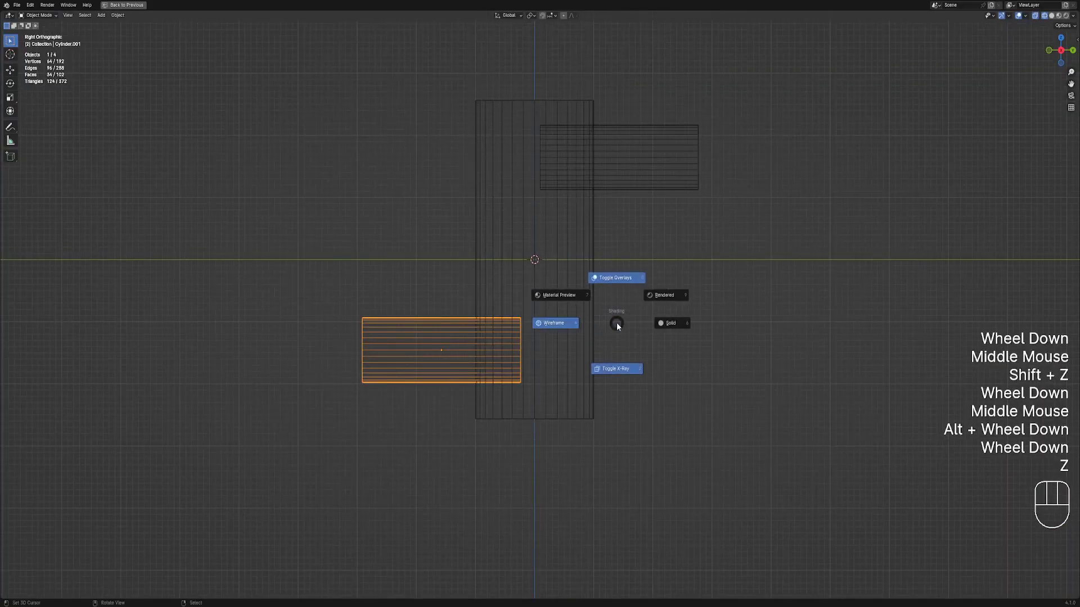
{"action": "left_click", "coordinate": [687, 324]}
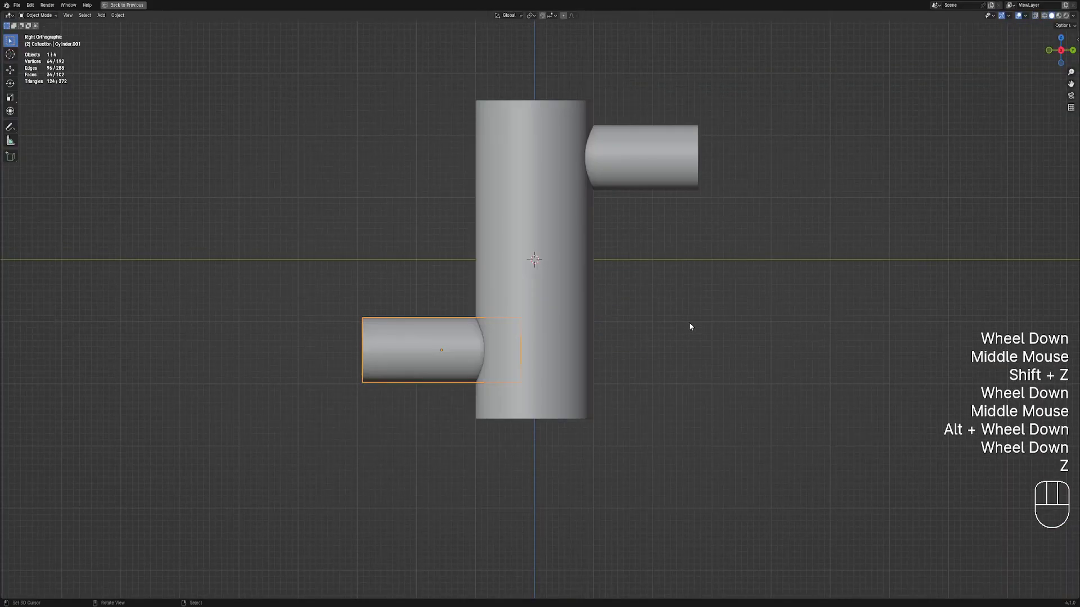
{"action": "right_click", "coordinate": [615, 171], "text": "shift"}
{"action": "right_click", "coordinate": [569, 205], "text": "shift"}
{"action": "key", "text": "ctrl+j"}
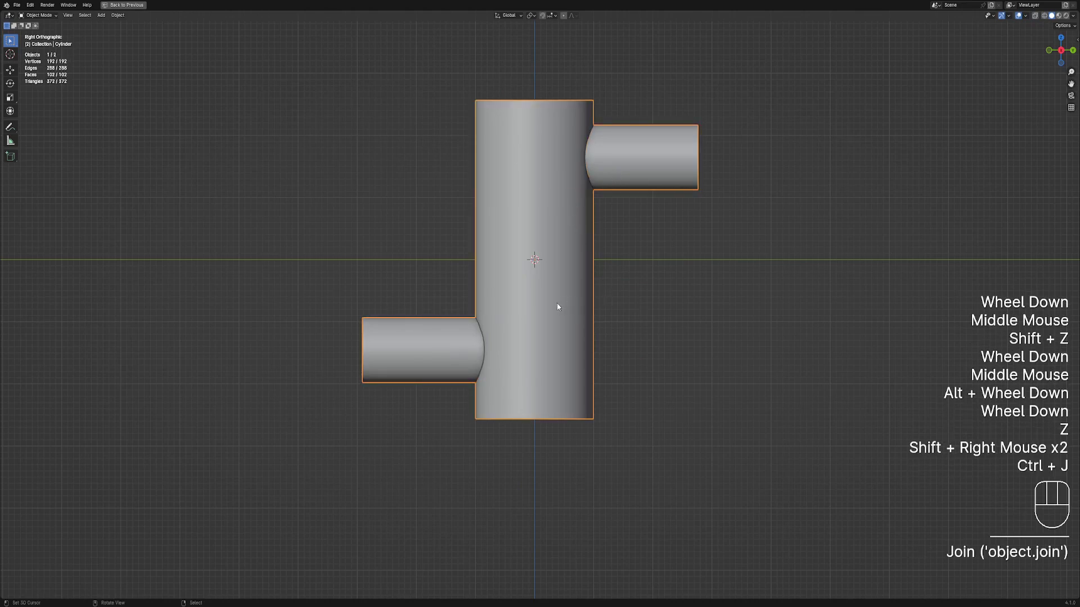
Deselect everything and examine the joined object's beveled joints in rendered shading.
{"action": "middle_click_drag", "start_coordinate": [558, 307], "coordinate": [589, 286]}
{"action": "scroll", "coordinate": [588, 286], "scroll_direction": "up", "scroll_amount": 2}
{"action": "key", "text": "alt+a"}
{"action": "key", "text": "z"}
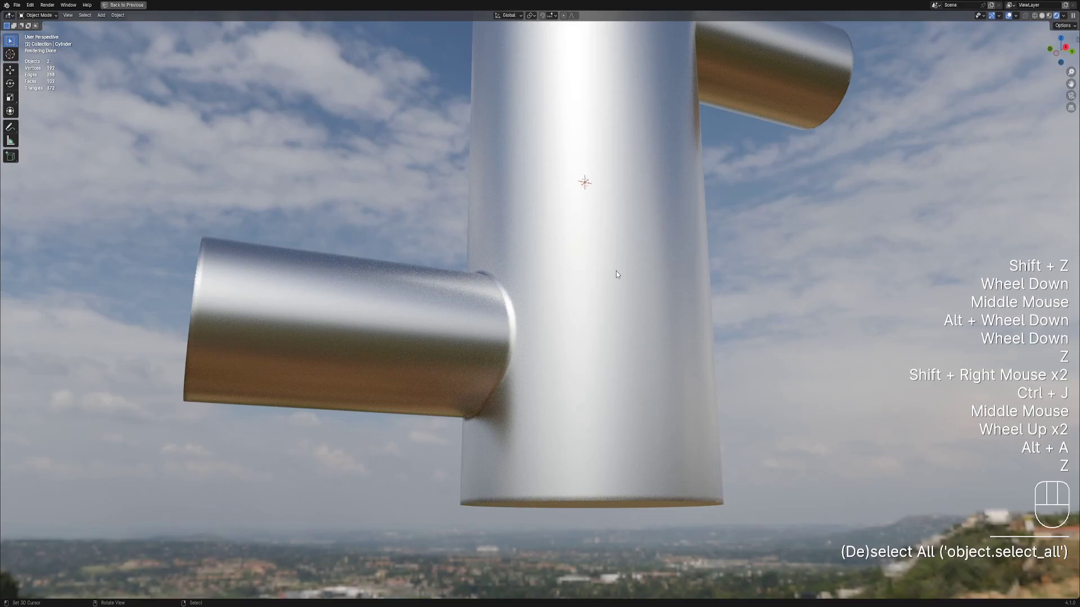
{"action": "middle_click_drag", "start_coordinate": [616, 271], "coordinate": [621, 268]}
Run Add Bevel Node again for the joined object's active material, adjust its radius, and select the joined object.
{"action": "key", "text": "shift+q"}
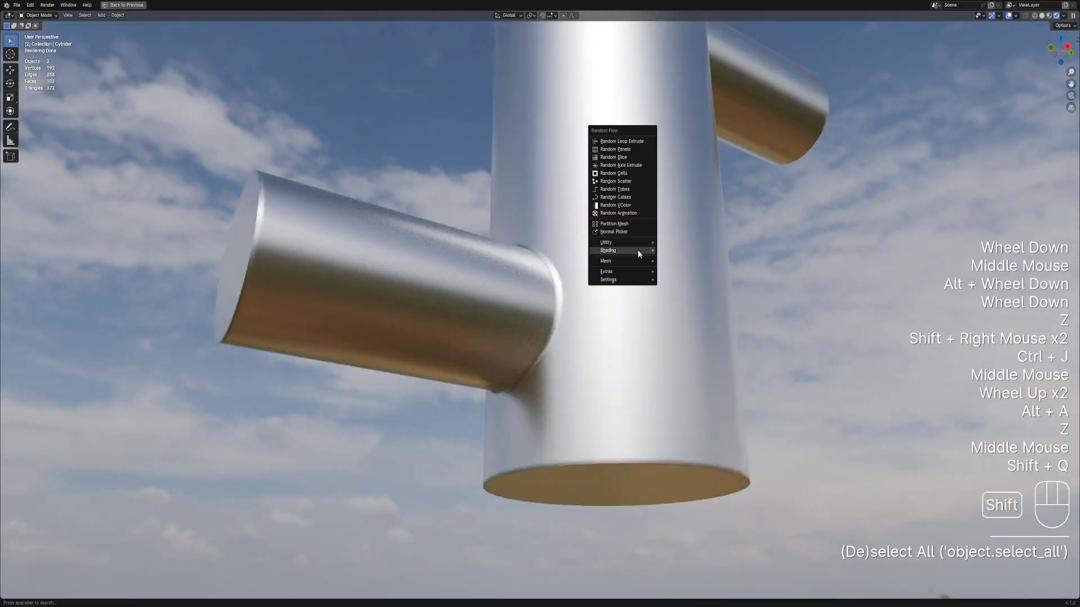
{"action": "left_click", "coordinate": [673, 251]}
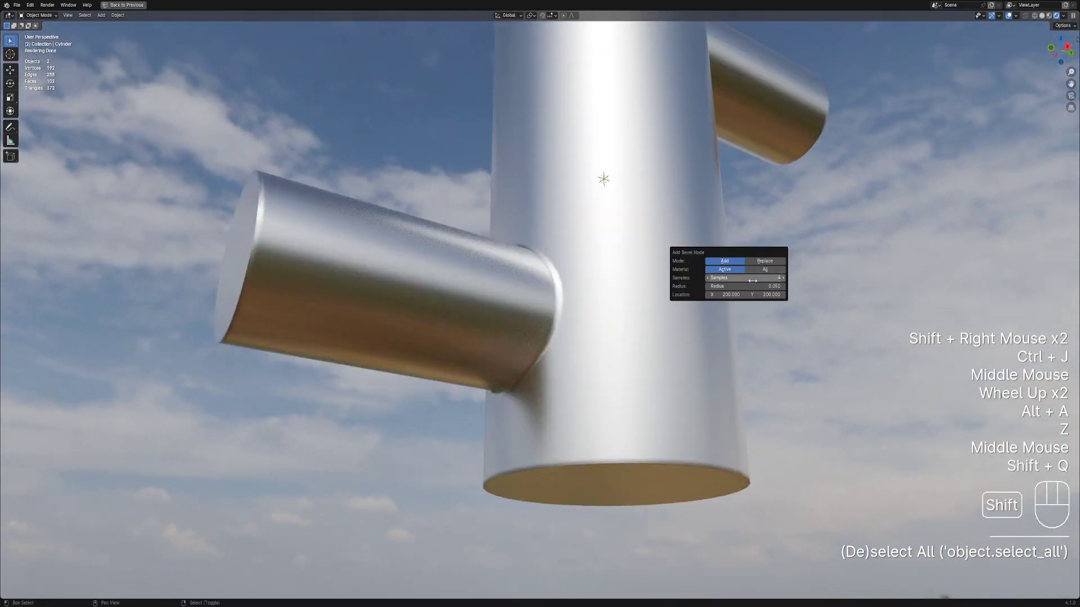
{"action": "left_click_drag", "start_coordinate": [752, 286], "coordinate": [750, 286]}
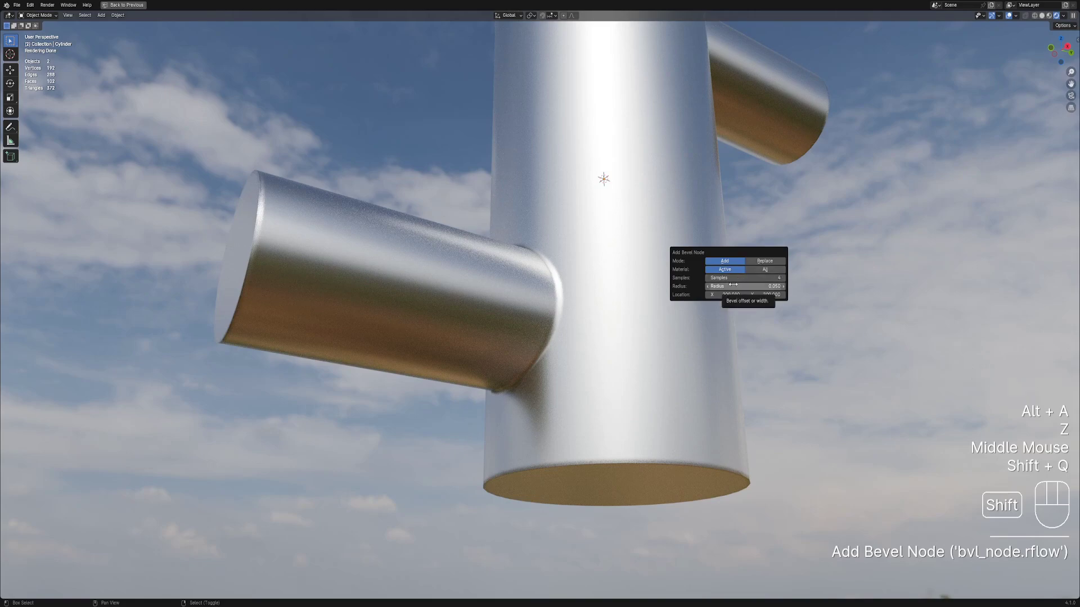
{"action": "mouse_move", "coordinate": [733, 285]}
{"action": "left_mouse_down"}
{"action": "mouse_move", "coordinate": [745, 285]}
{"action": "mouse_move", "coordinate": [731, 286]}
{"action": "left_mouse_up"}
{"action": "scroll", "coordinate": [291, 350], "scroll_direction": "down", "scroll_amount": 2}
{"action": "right_click", "coordinate": [505, 296]}
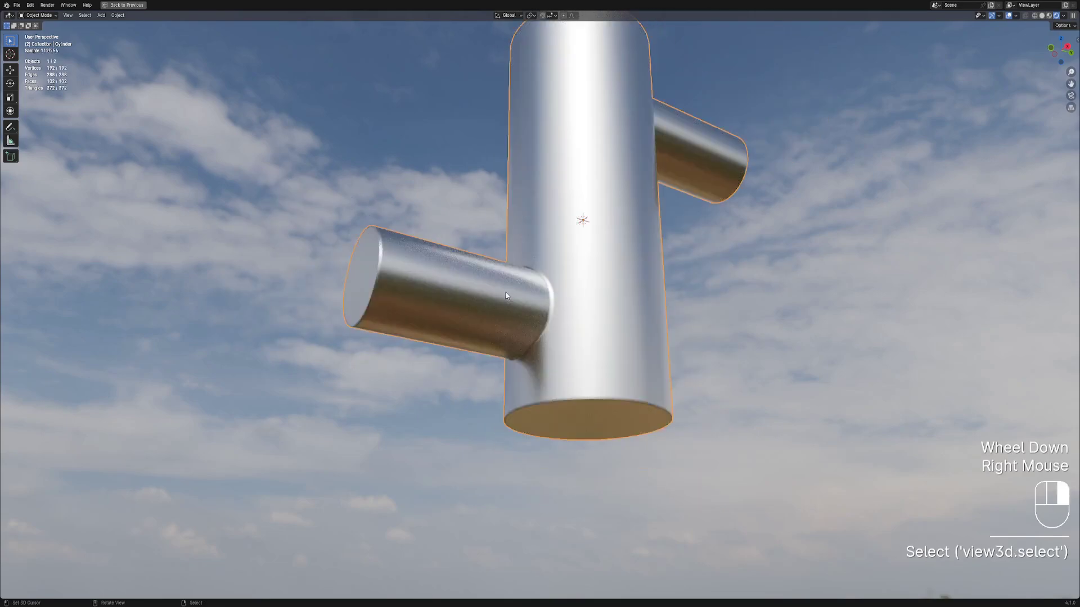
Run Add Bevel Node on the joined object in Replace mode for the active material and set its radius to 0.067.
{"action": "key", "text": "shift+q"}
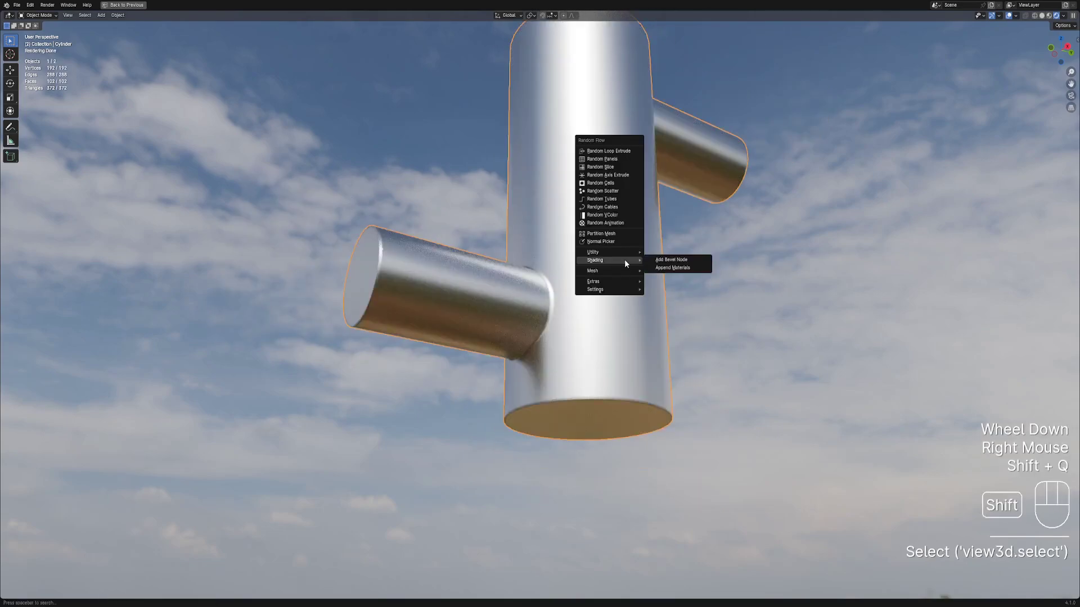
{"action": "left_click", "coordinate": [693, 265]}
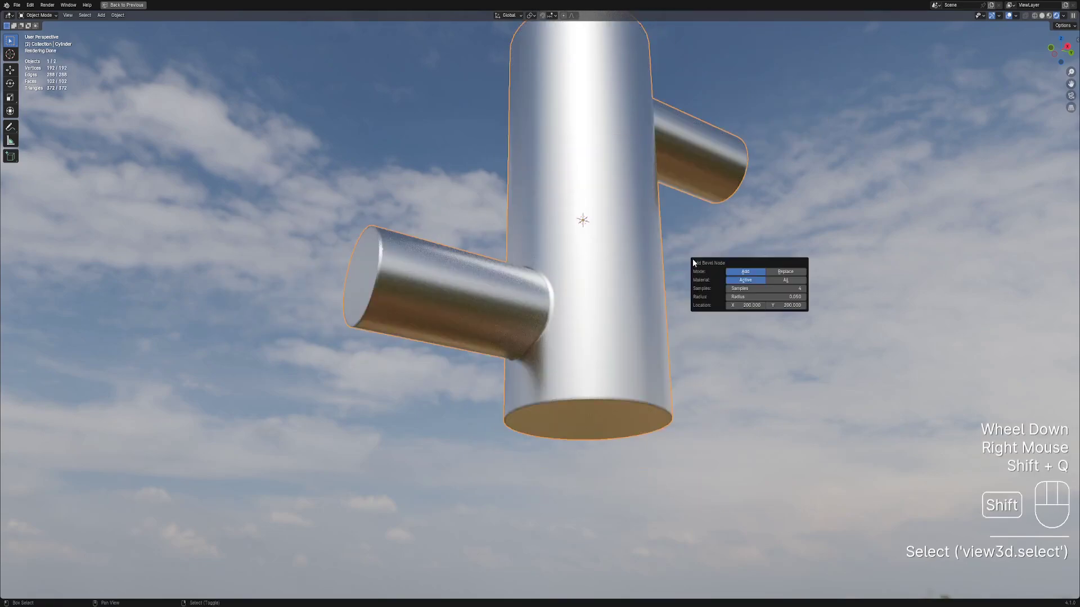
{"action": "left_click", "coordinate": [784, 272]}
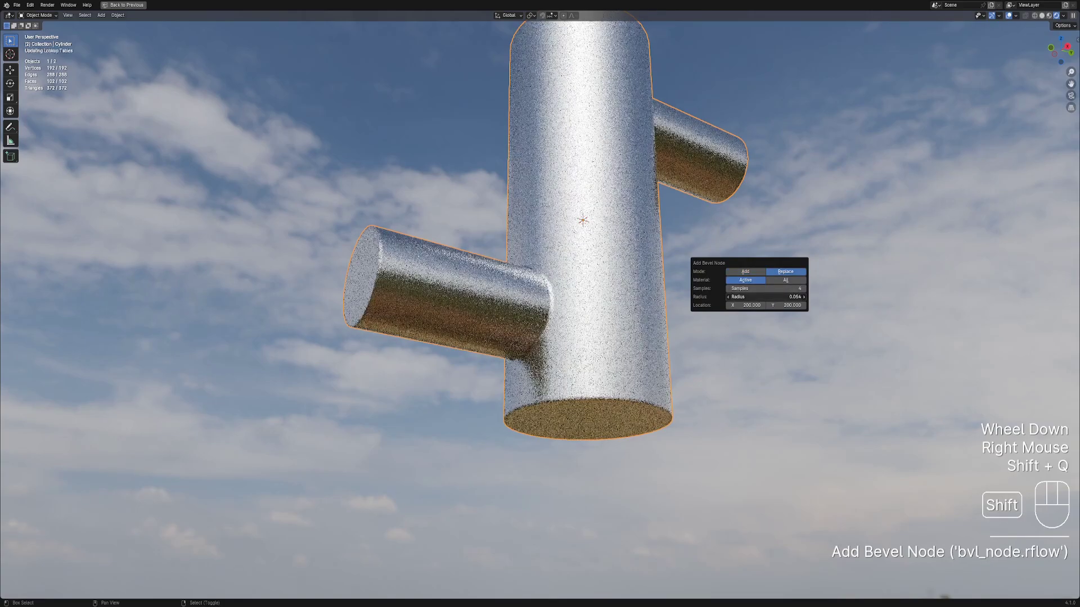
{"action": "left_click_drag", "start_coordinate": [766, 297], "coordinate": [788, 297], "text": "shift"}
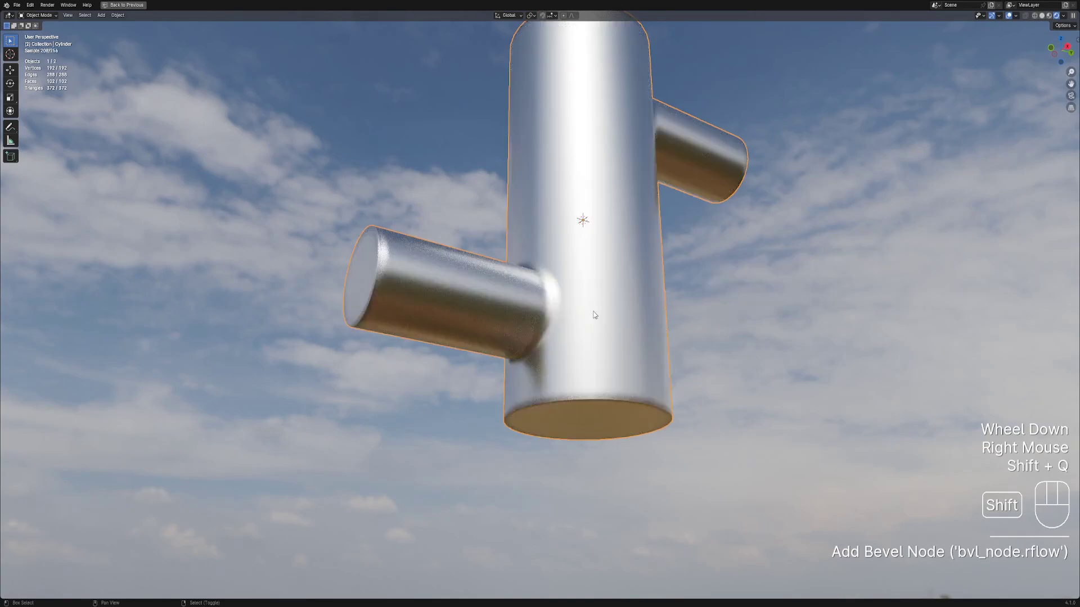
{"action": "scroll", "coordinate": [610, 337], "scroll_direction": "up", "scroll_amount": 1}
{"action": "middle_click_drag", "start_coordinate": [596, 315], "coordinate": [602, 343]}
{"action": "middle_click_drag", "start_coordinate": [602, 343], "coordinate": [661, 313], "text": "shift"}
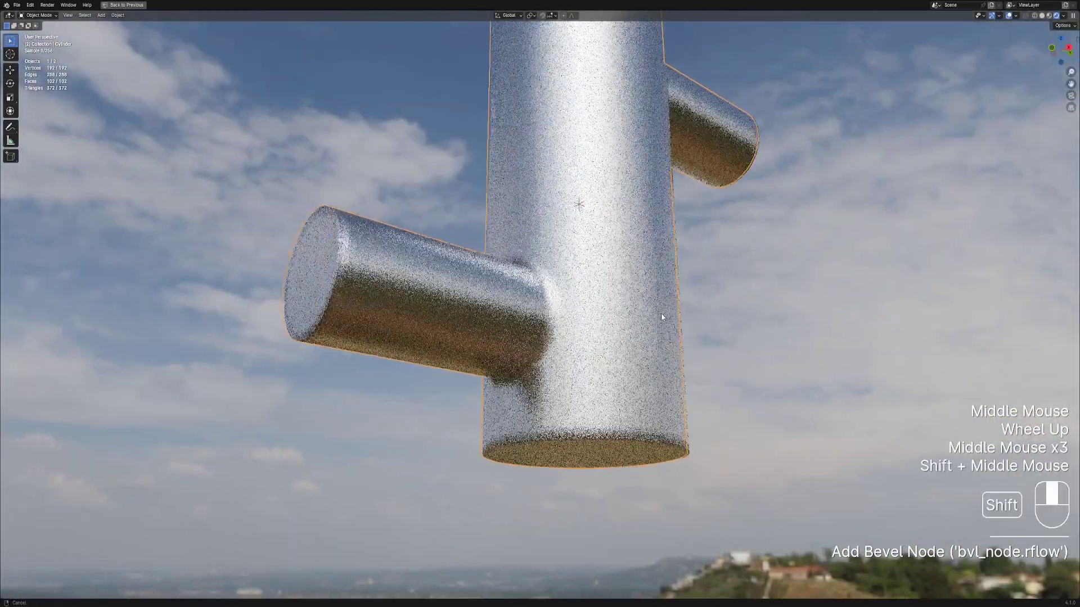
{"action": "key", "text": "F9"}
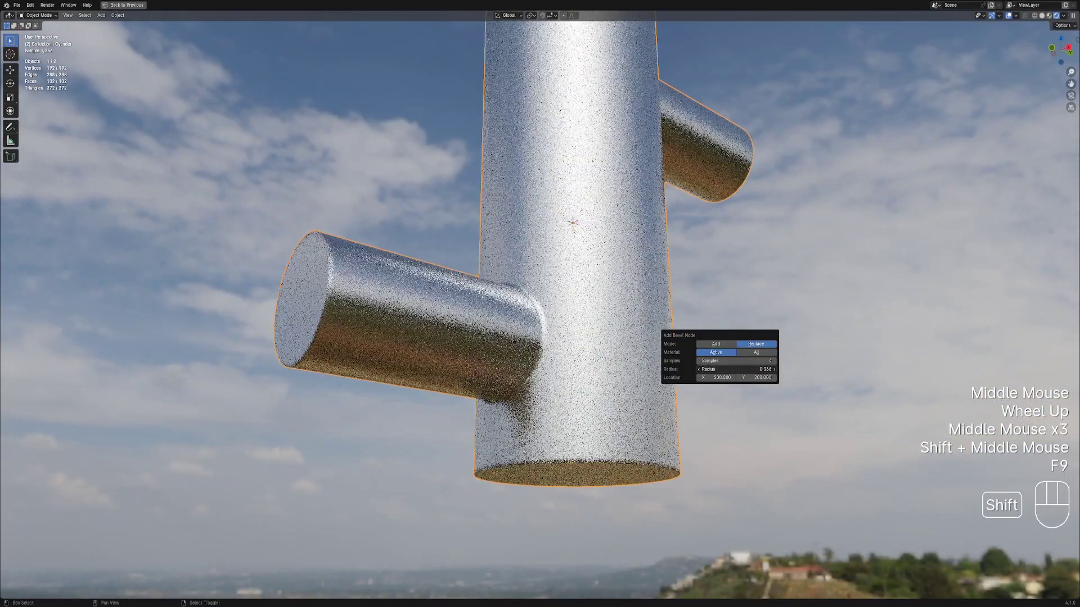
{"action": "left_click_drag", "start_coordinate": [737, 370], "coordinate": [757, 369], "text": "shift"}
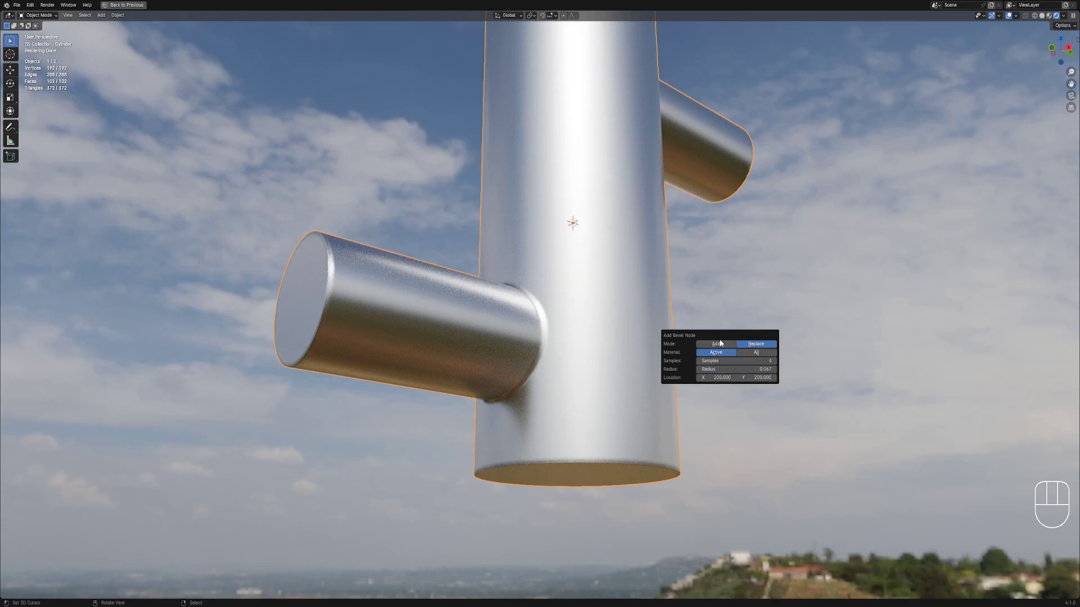
In solid shading, duplicate the large lower branch within the joined mesh and scale the copy down into a small branch above it.
{"action": "scroll", "coordinate": [659, 289], "scroll_direction": "down", "scroll_amount": 3}
{"action": "key", "text": "shift+alt+z"}
{"action": "mouse_move", "coordinate": [660, 289]}
{"action": "middle_mouse_down"}
{"action": "mouse_move", "coordinate": [612, 309]}
{"action": "mouse_move", "coordinate": [645, 315]}
{"action": "mouse_move", "coordinate": [506, 351]}
{"action": "mouse_move", "coordinate": [497, 402]}
{"action": "middle_mouse_up"}
{"action": "key", "text": "z"}
{"action": "left_click", "coordinate": [699, 316]}
{"action": "right_click", "coordinate": [469, 367]}
{"action": "scroll", "coordinate": [489, 402], "scroll_direction": "up", "scroll_amount": 2}
{"action": "key", "text": "Tab"}
{"action": "key", "text": "shift+alt+z"}
{"action": "key", "text": "alt+a"}
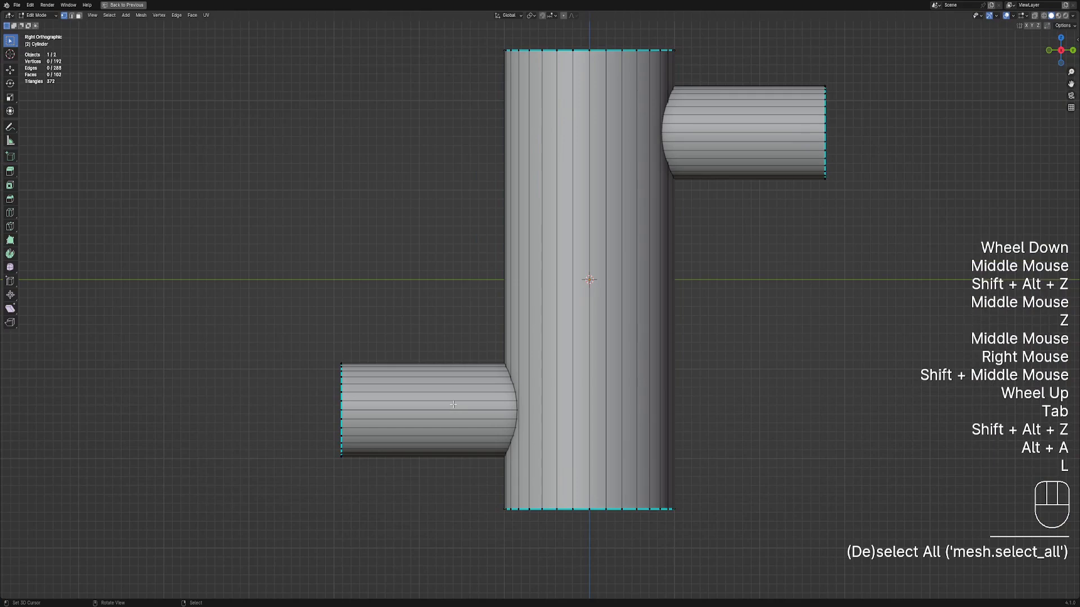
{"action": "key", "text": "l"}
{"action": "key", "text": "shift+d"}
{"action": "key", "text": "s"}
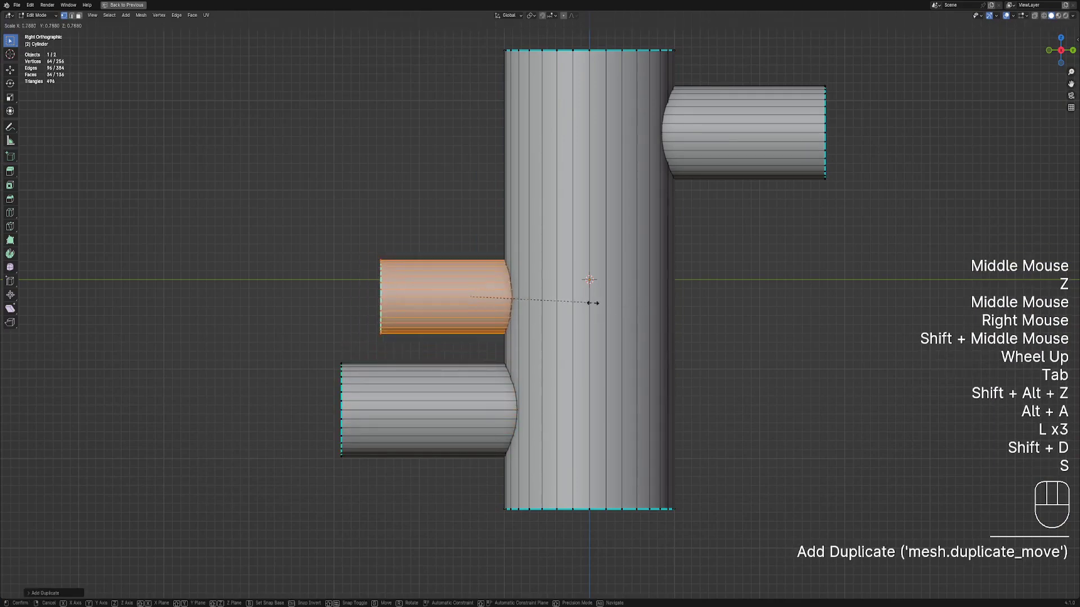
{"action": "left_click", "coordinate": [544, 309]}
Duplicate the small branch up the cylinder's side to make three evenly spaced ones, and view the object in rendered shading.
{"action": "key", "text": "shift+d"}
{"action": "left_click", "coordinate": [534, 280]}
{"action": "key", "text": "shift+r"}
{"action": "mouse_move", "coordinate": [590, 279]}
{"action": "middle_mouse_down"}
{"action": "mouse_move", "coordinate": [652, 281]}
{"action": "mouse_move", "coordinate": [697, 332]}
{"action": "mouse_move", "coordinate": [677, 270]}
{"action": "mouse_move", "coordinate": [608, 296]}
{"action": "middle_mouse_up"}
{"action": "key", "text": "Tab"}
{"action": "key", "text": "z"}
{"action": "left_click", "coordinate": [715, 257]}
{"action": "key", "text": "shift+alt+z"}
{"action": "scroll", "coordinate": [681, 275], "scroll_direction": "down", "scroll_amount": 2}
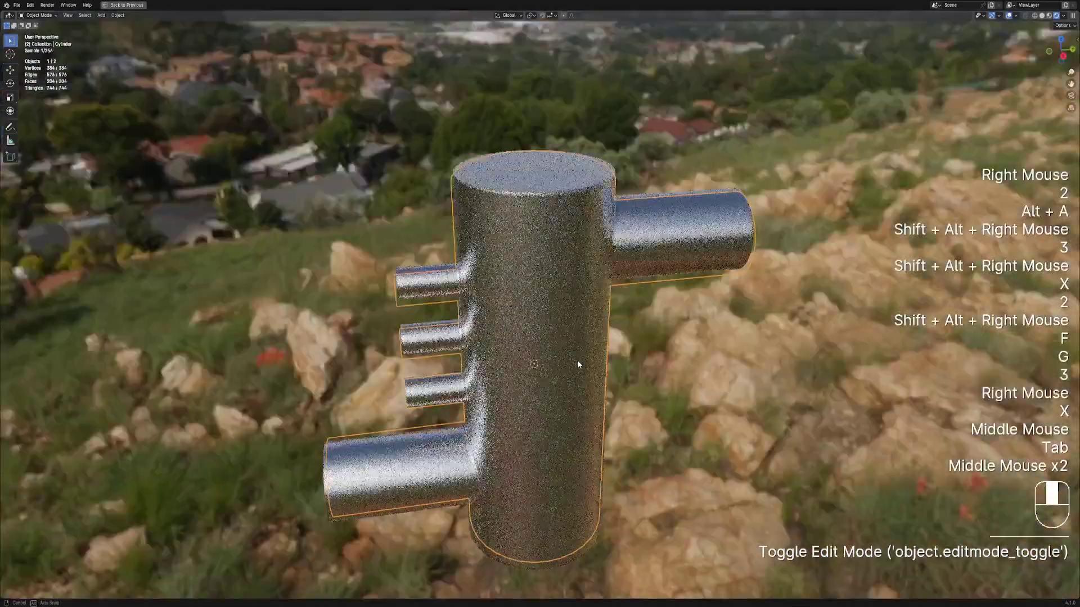
{"action": "mouse_move", "coordinate": [577, 359]}
{"action": "middle_mouse_down"}
{"action": "mouse_move", "coordinate": [480, 367]}
{"action": "mouse_move", "coordinate": [558, 368]}
{"action": "middle_mouse_up"}
{"action": "right_click", "coordinate": [579, 335]}
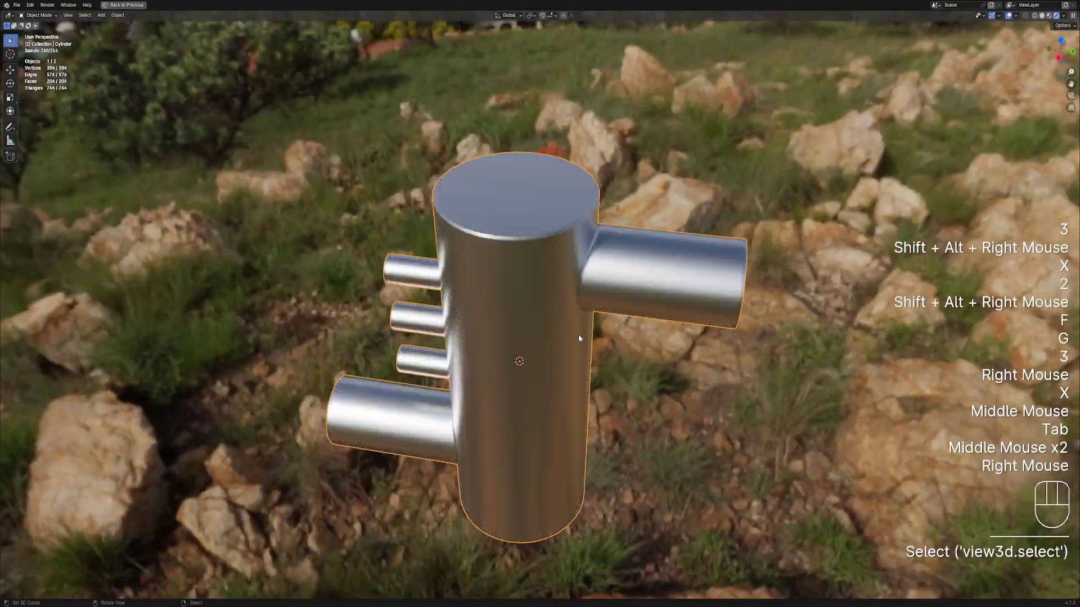
Select the main cylinder's top and bottom cap faces and separate the selection into its own object.
{"action": "key", "text": "Tab"}
{"action": "key", "text": "3"}
{"action": "right_click", "coordinate": [509, 191]}
{"action": "middle_click_drag", "start_coordinate": [509, 191], "coordinate": [641, 288]}
{"action": "right_click", "coordinate": [547, 164], "text": "shift"}
{"action": "scroll", "coordinate": [630, 282], "scroll_direction": "down", "scroll_amount": 1}
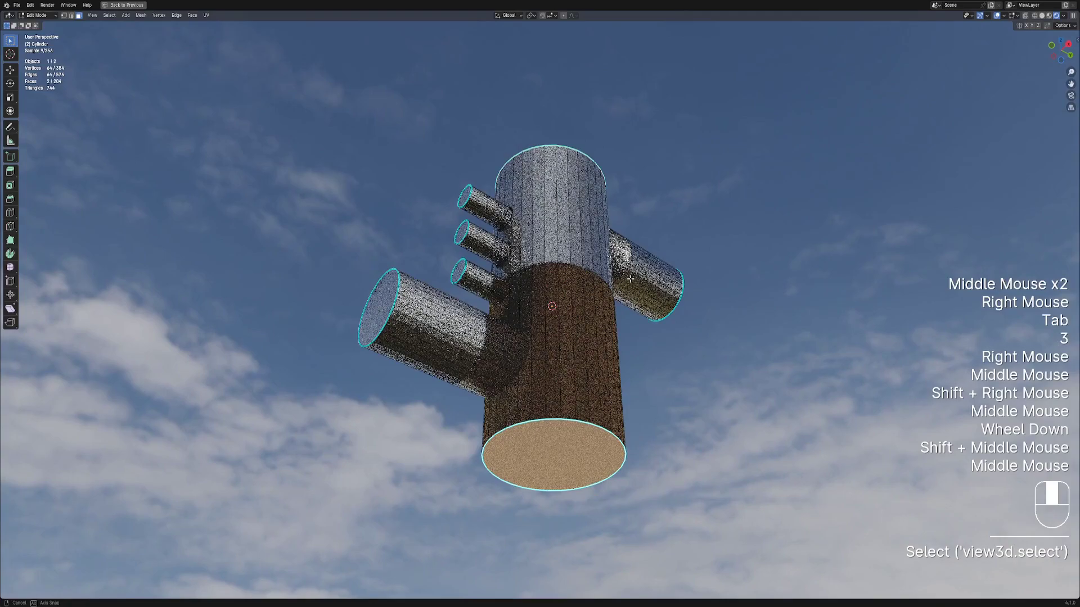
{"action": "scroll", "coordinate": [641, 288], "scroll_direction": "up", "scroll_amount": 2}
{"action": "key", "text": "p"}
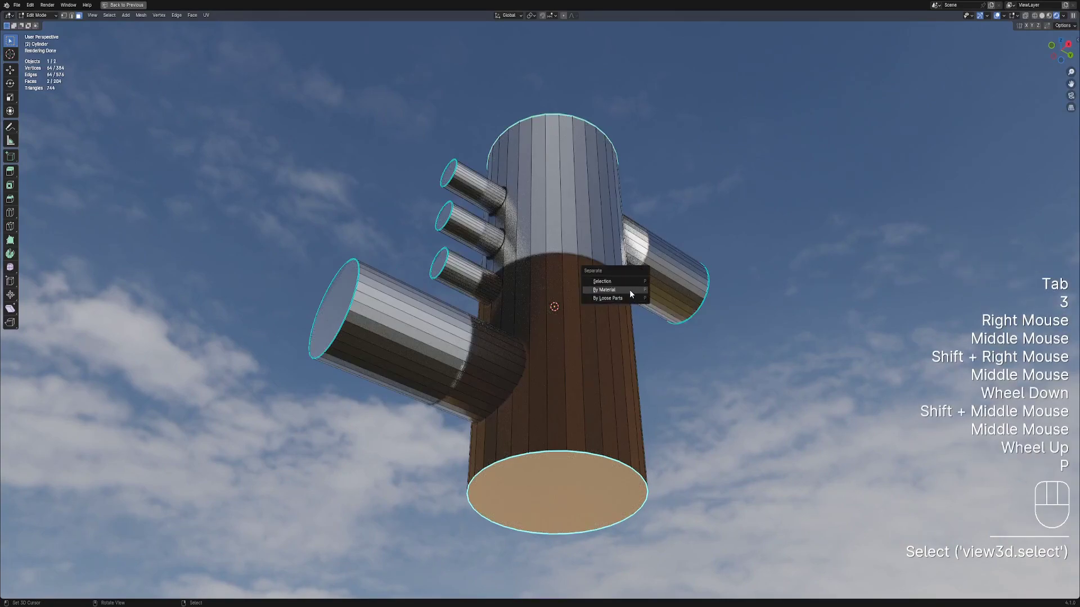
{"action": "left_click", "coordinate": [630, 281]}
Deselect everything in Object Mode, examine the cylinder's cap edges and branch joints, and return to solid shading.
{"action": "key", "text": "Tab"}
{"action": "middle_click_drag", "start_coordinate": [640, 275], "coordinate": [626, 347]}
{"action": "key", "text": "alt+a"}
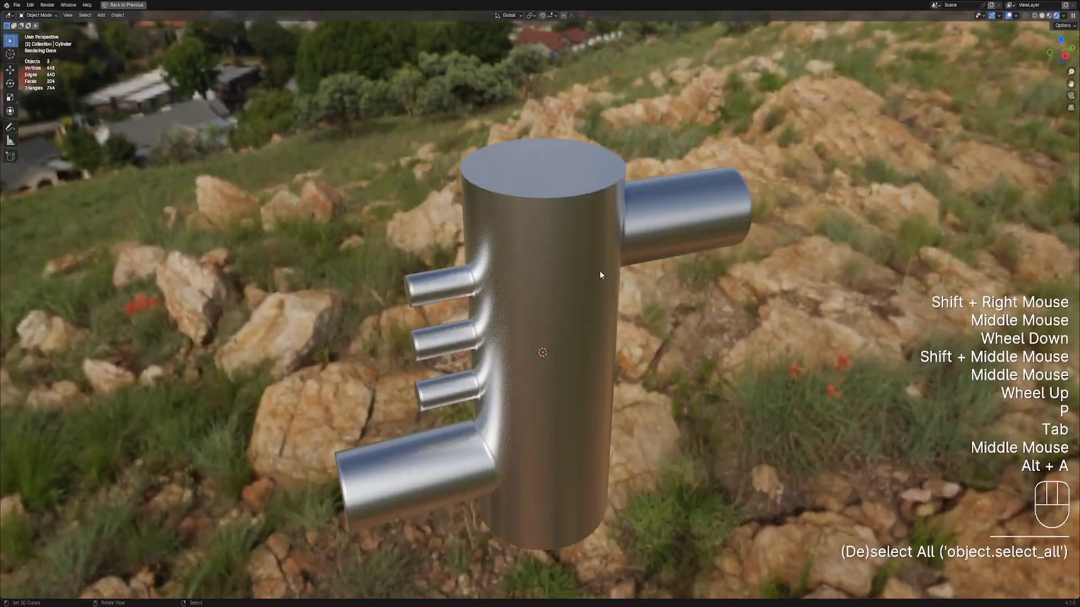
{"action": "middle_click_drag", "start_coordinate": [519, 226], "coordinate": [622, 364]}
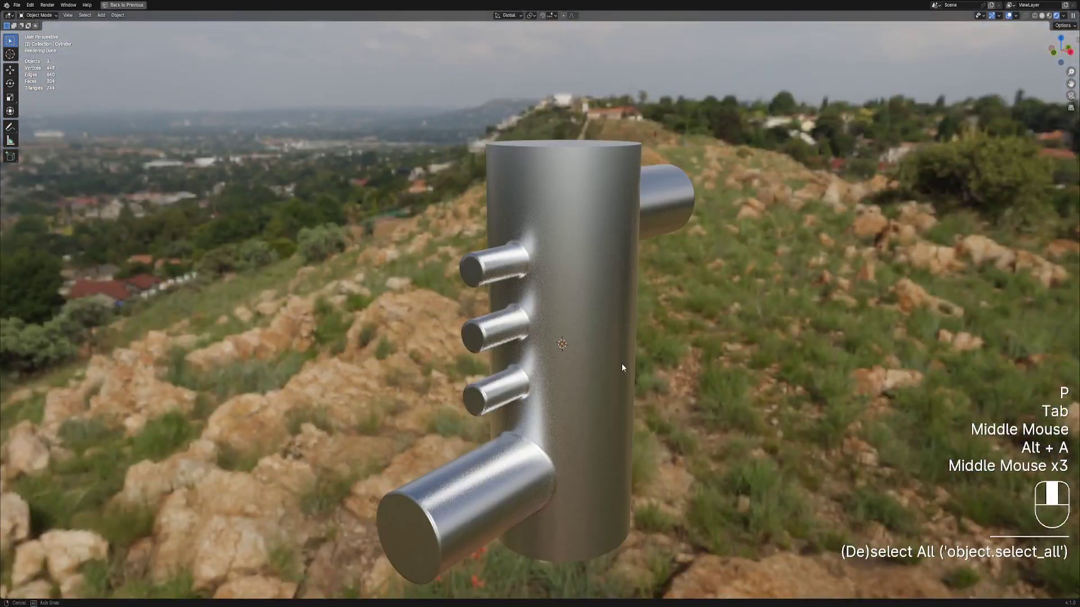
{"action": "mouse_move", "coordinate": [505, 468]}
{"action": "middle_mouse_down"}
{"action": "mouse_move", "coordinate": [525, 393]}
{"action": "mouse_move", "coordinate": [582, 330]}
{"action": "mouse_move", "coordinate": [635, 396]}
{"action": "mouse_move", "coordinate": [599, 390]}
{"action": "mouse_move", "coordinate": [613, 393]}
{"action": "mouse_move", "coordinate": [609, 382]}
{"action": "mouse_move", "coordinate": [621, 405]}
{"action": "mouse_move", "coordinate": [617, 376]}
{"action": "mouse_move", "coordinate": [636, 379]}
{"action": "middle_mouse_up"}
{"action": "scroll", "coordinate": [621, 404], "scroll_direction": "down", "scroll_amount": 1}
{"action": "key", "text": "z"}
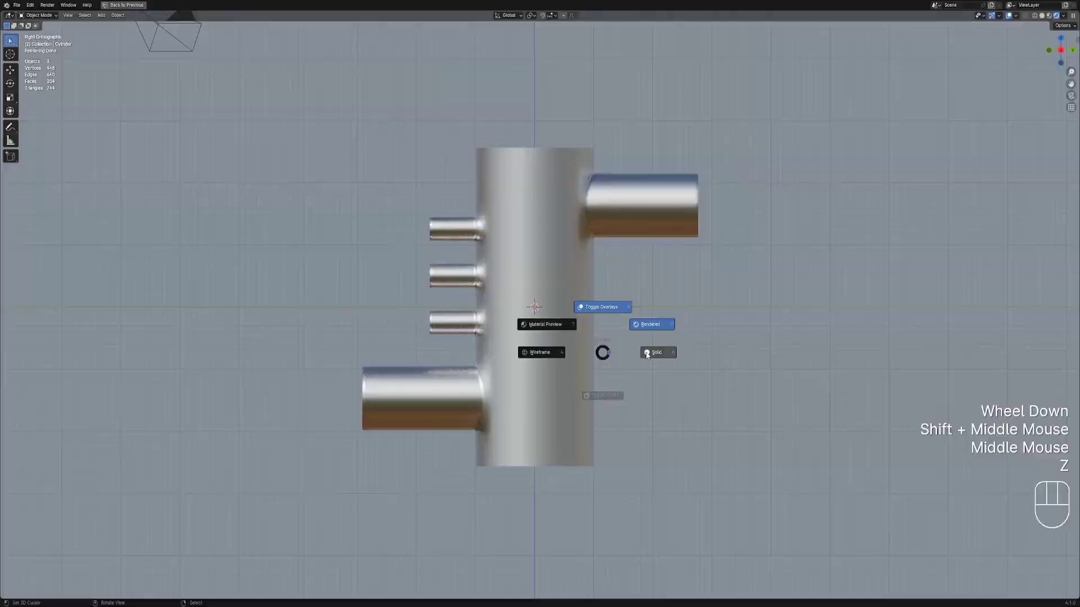
{"action": "right_click", "coordinate": [578, 304]}
{"action": "key", "text": "shift+d"}
{"action": "key", "text": "x"}
Duplicate the large upper branch down the same side of the cylinder along Z and separate the copy into its own object.
{"action": "right_click", "coordinate": [644, 207]}
{"action": "key", "text": "Tab"}
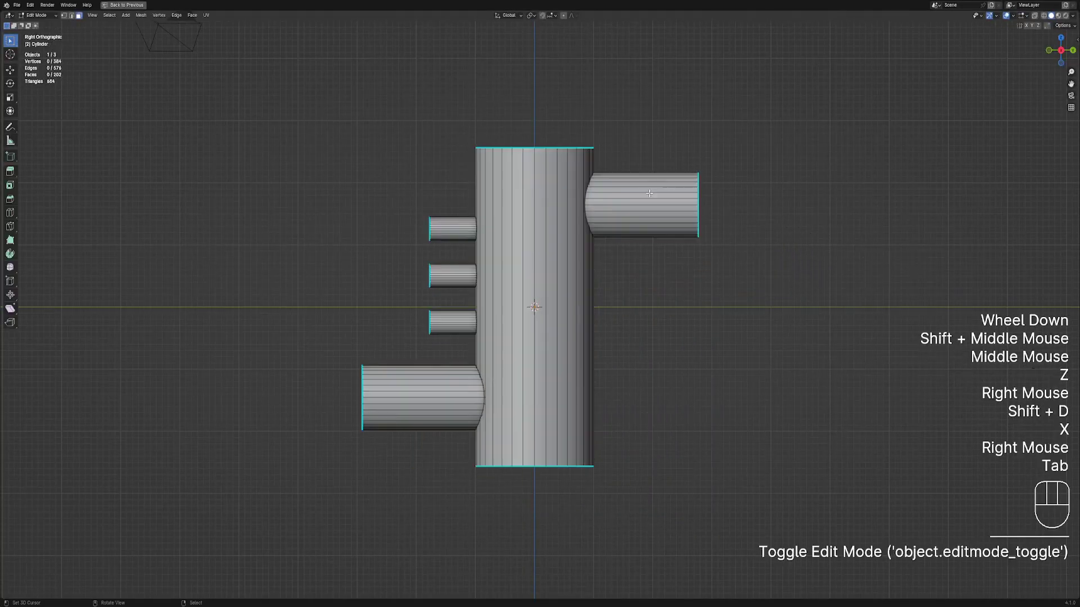
{"action": "key", "text": "alt+a"}
{"action": "key", "text": "l"}
{"action": "key", "text": "shift+d"}
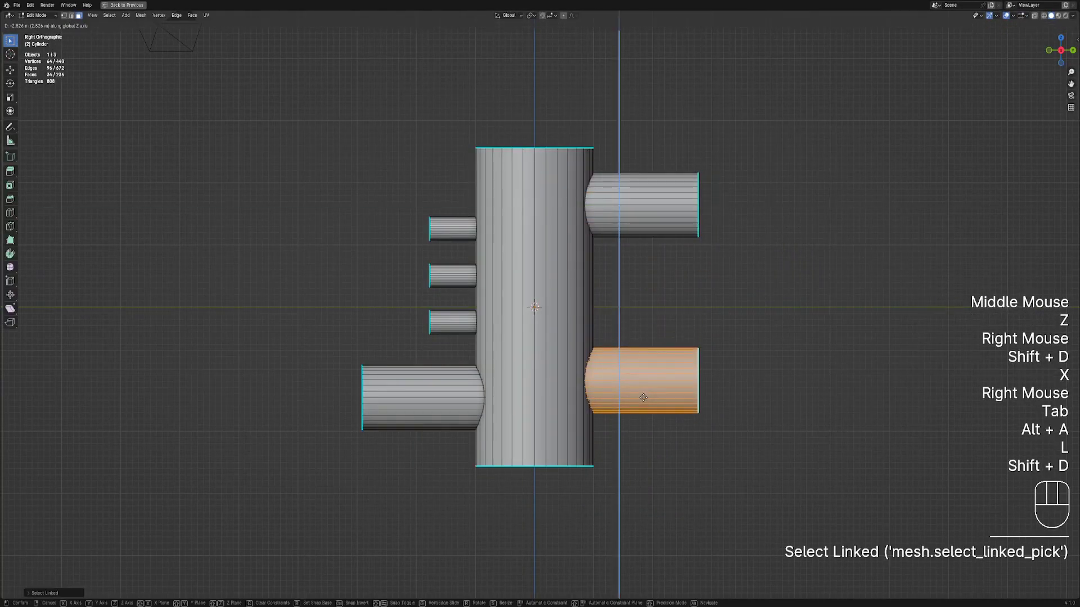
{"action": "left_click", "coordinate": [645, 380]}
{"action": "key", "text": "p"}
{"action": "left_click", "coordinate": [633, 353]}
{"action": "key", "text": "Tab"}
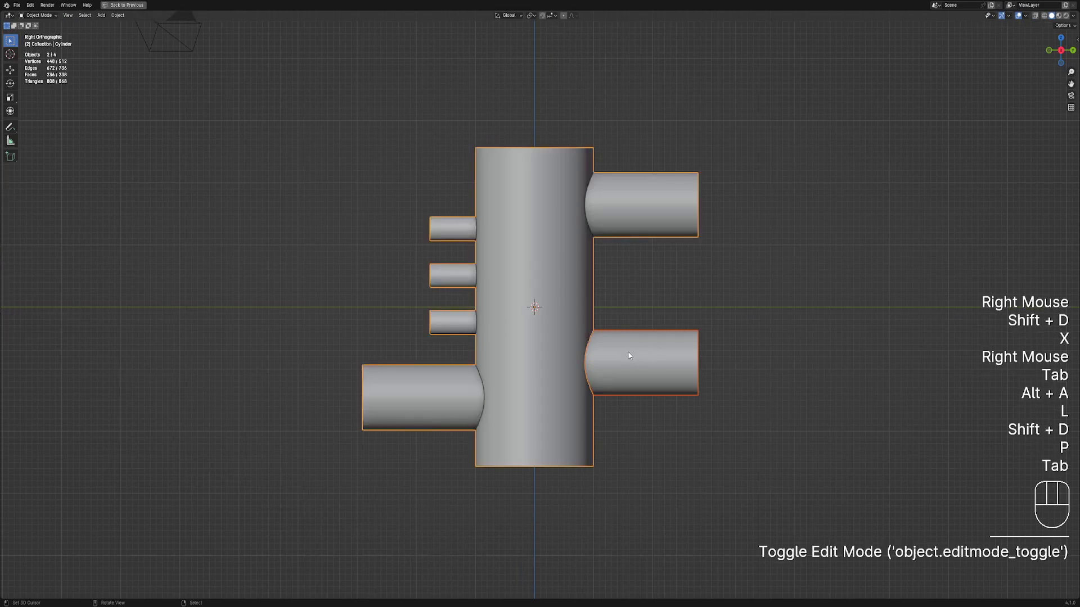
Select the separated branch, add the main cylinder object to the selection, and apply Data Transfer Cut.
{"action": "key", "text": "alt+a"}
{"action": "mouse_move", "coordinate": [614, 357]}
{"action": "middle_mouse_down"}
{"action": "mouse_move", "coordinate": [644, 359]}
{"action": "mouse_move", "coordinate": [609, 342]}
{"action": "middle_mouse_up"}
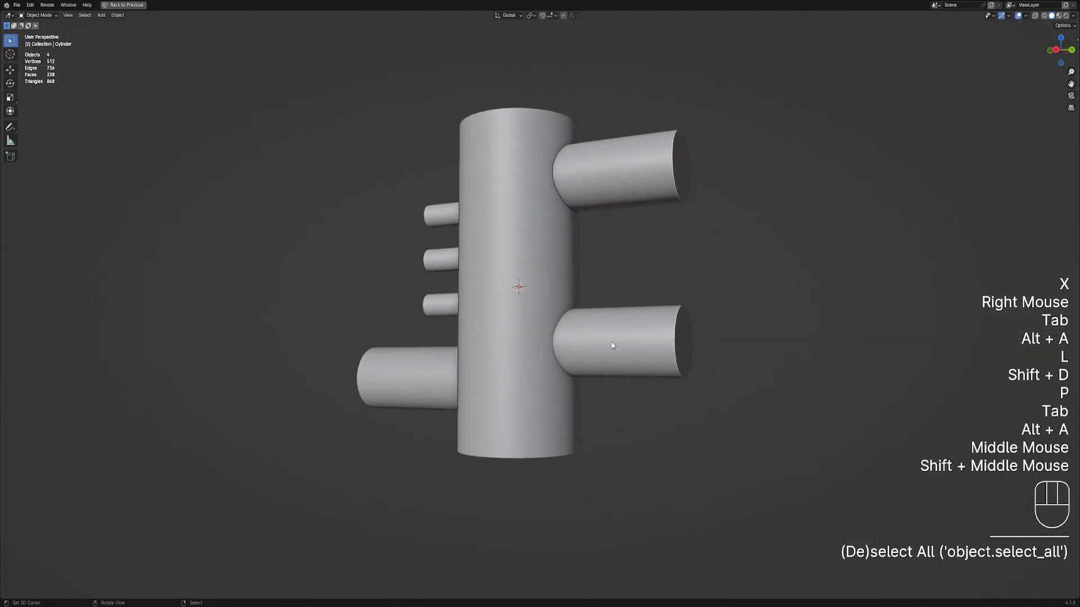
{"action": "right_click", "coordinate": [610, 342]}
{"action": "right_click", "coordinate": [524, 286], "text": "shift"}
{"action": "scroll", "coordinate": [524, 286], "scroll_direction": "down", "scroll_amount": 1, "text": "shift"}
{"action": "middle_click_drag", "start_coordinate": [525, 285], "coordinate": [632, 270], "text": "shift"}
{"action": "scroll", "coordinate": [632, 268], "scroll_direction": "up", "scroll_amount": 2}
{"action": "key", "text": "shift+q"}
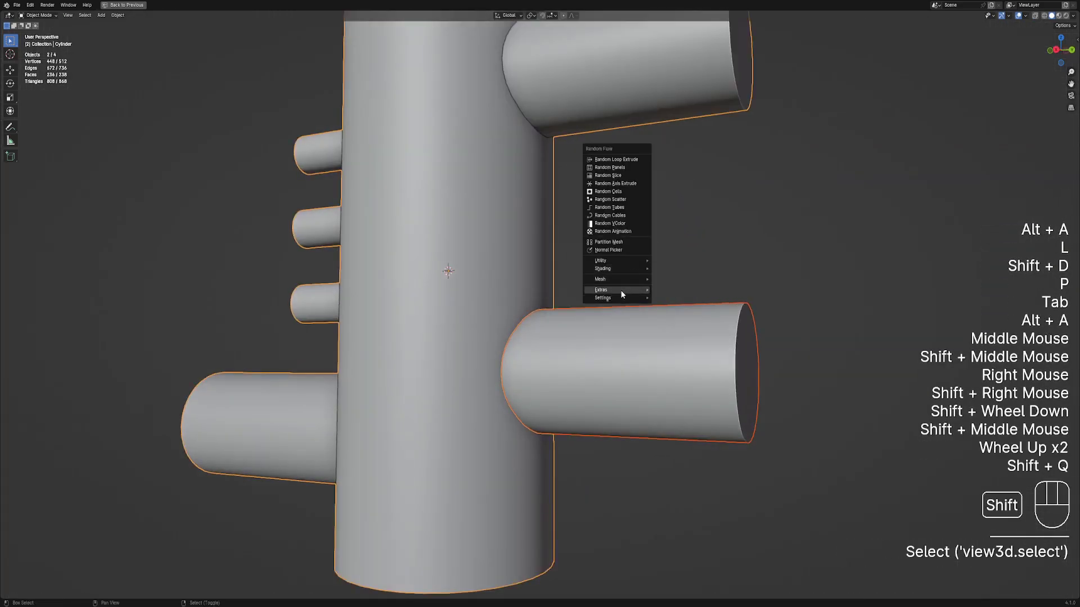
{"action": "mouse_move", "coordinate": [621, 293]}
{"action": "key", "text": "ctrl+shift+x"}
{"action": "mouse_move", "coordinate": [651, 265]}
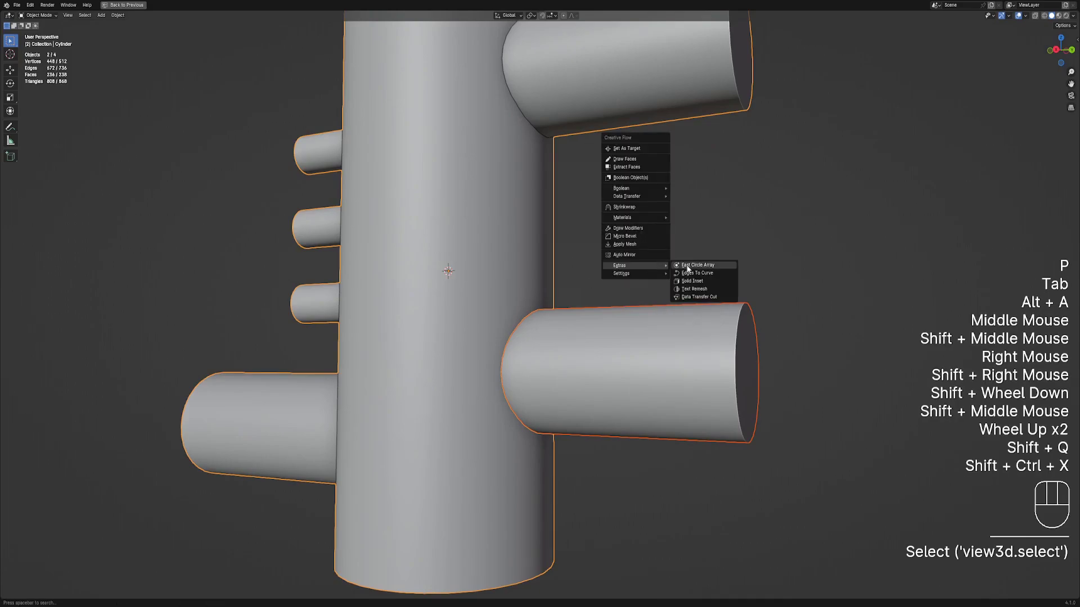
{"action": "left_click", "coordinate": [702, 298]}
Deselect everything, compare the Data Transfer Cut joint with the bevel-node joints in rendered shading, and return to a side view in solid shading.
{"action": "key", "text": "alt+a"}
{"action": "scroll", "coordinate": [657, 282], "scroll_direction": "down", "scroll_amount": 1}
{"action": "key", "text": "z"}
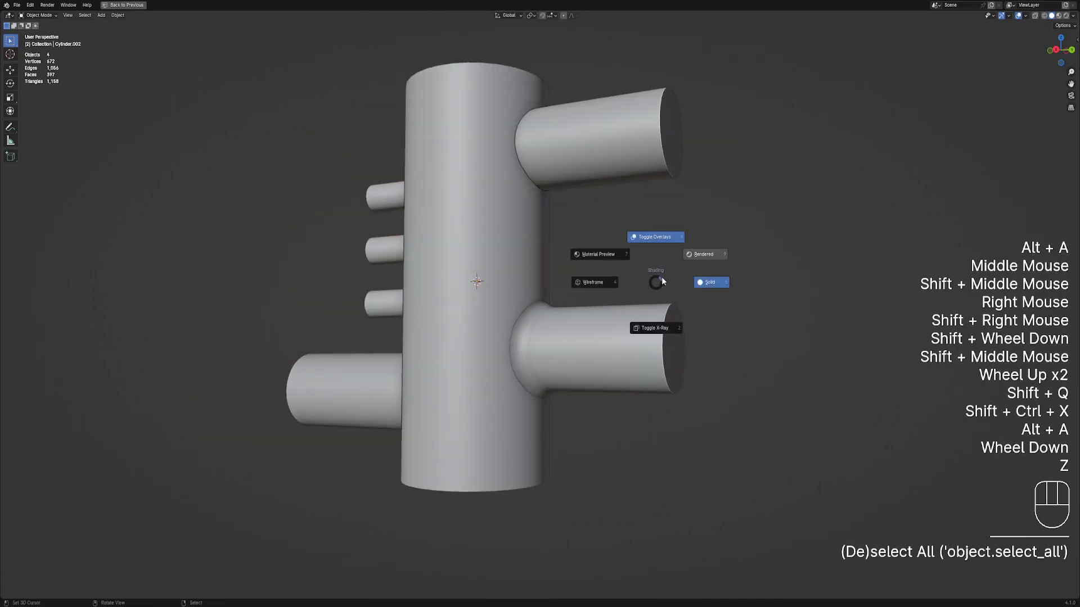
{"action": "left_click", "coordinate": [691, 256]}
{"action": "middle_click_drag", "start_coordinate": [671, 282], "coordinate": [686, 258]}
{"action": "scroll", "coordinate": [657, 274], "scroll_direction": "down", "scroll_amount": 1}
{"action": "scroll", "coordinate": [686, 258], "scroll_direction": "up", "scroll_amount": 1}
{"action": "key", "text": "F9"}
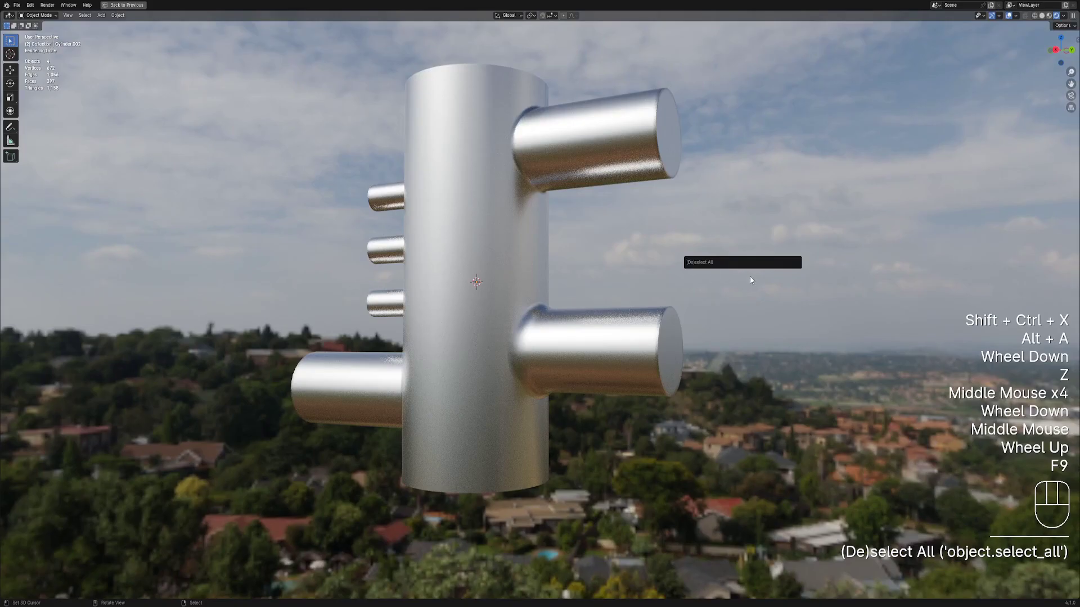
{"action": "mouse_move", "coordinate": [598, 296]}
{"action": "middle_mouse_down"}
{"action": "mouse_move", "coordinate": [630, 306]}
{"action": "mouse_move", "coordinate": [603, 332]}
{"action": "mouse_move", "coordinate": [667, 308]}
{"action": "mouse_move", "coordinate": [661, 294]}
{"action": "mouse_move", "coordinate": [649, 309]}
{"action": "mouse_move", "coordinate": [658, 305]}
{"action": "middle_mouse_up"}
{"action": "scroll", "coordinate": [667, 309], "scroll_direction": "down", "scroll_amount": 1}
{"action": "key", "text": "z"}
{"action": "scroll", "coordinate": [649, 306], "scroll_direction": "up", "scroll_amount": 3}
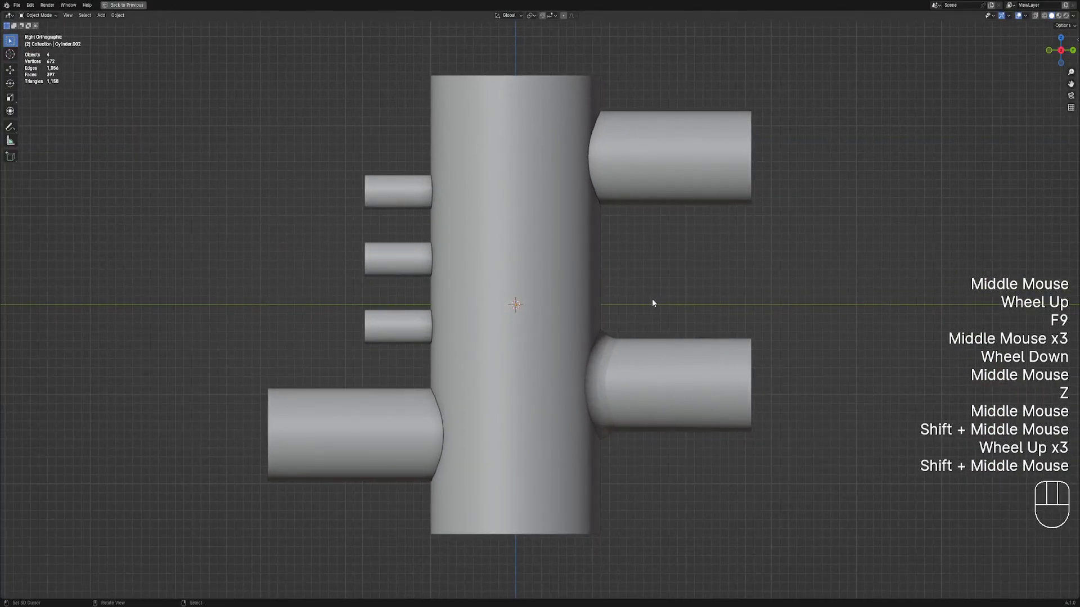